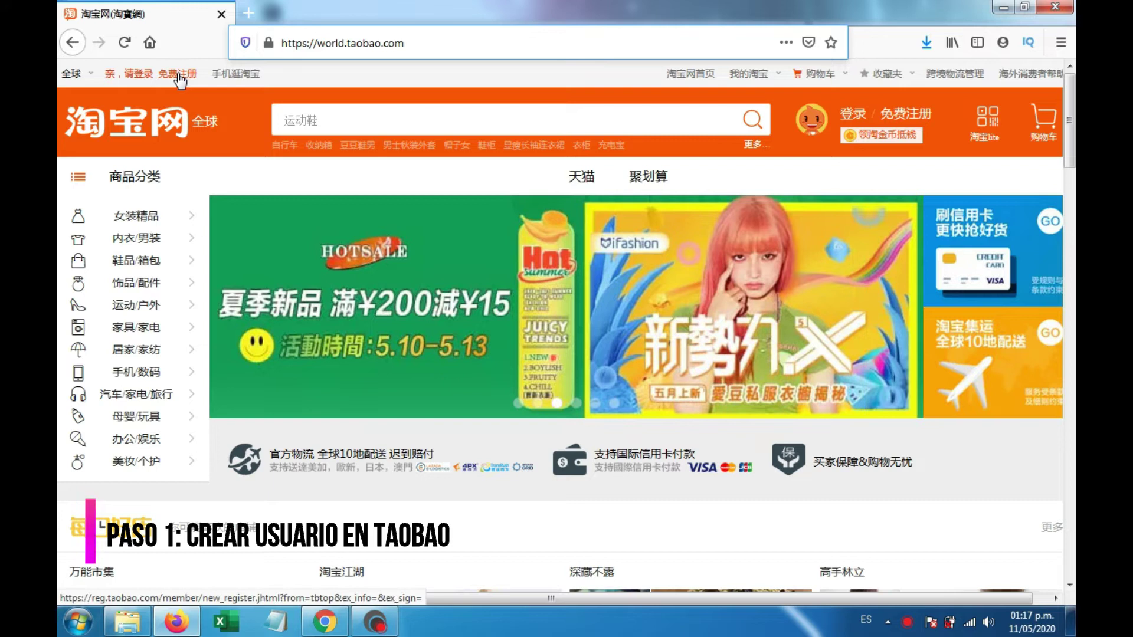
Open the 免费注册 (free registration) page from the Taobao homepage
{"action": "left_click", "coordinate": [180, 81]}
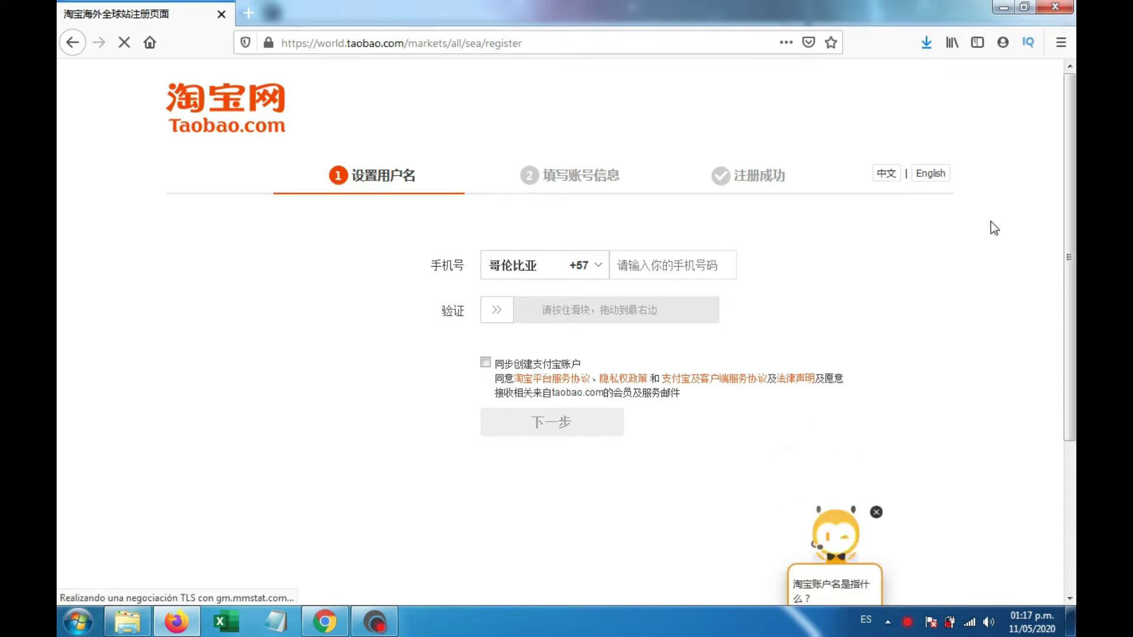
Switch sign-up to English, enter the mobile number, pass the slider check, opt into Alipay, and continue
{"action": "left_click", "coordinate": [929, 174]}
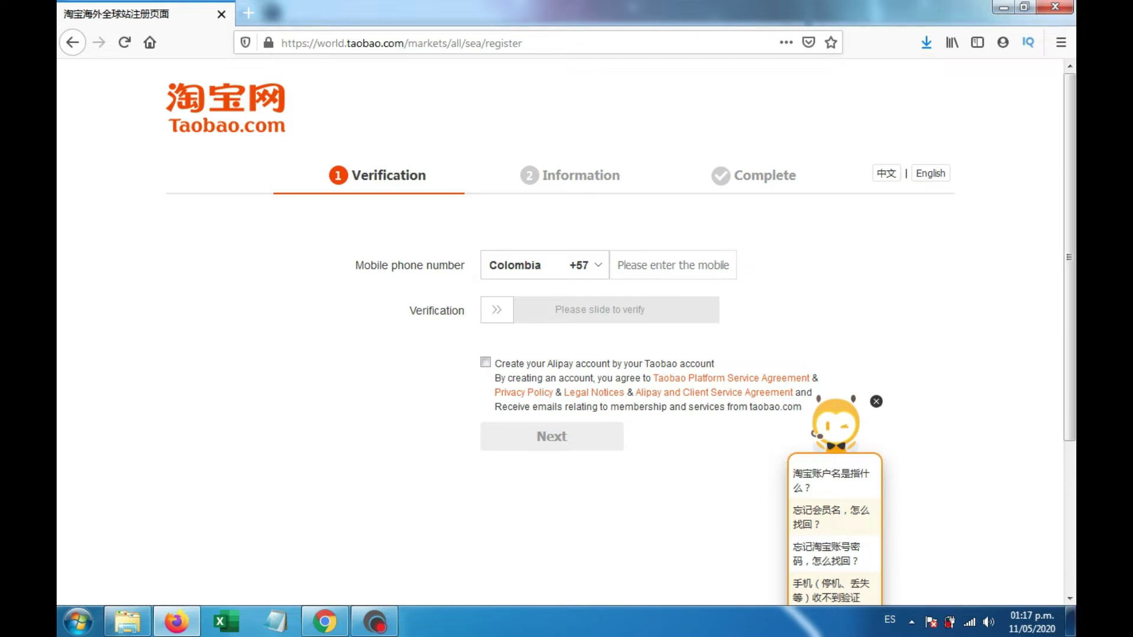
{"action": "left_click", "coordinate": [673, 265]}
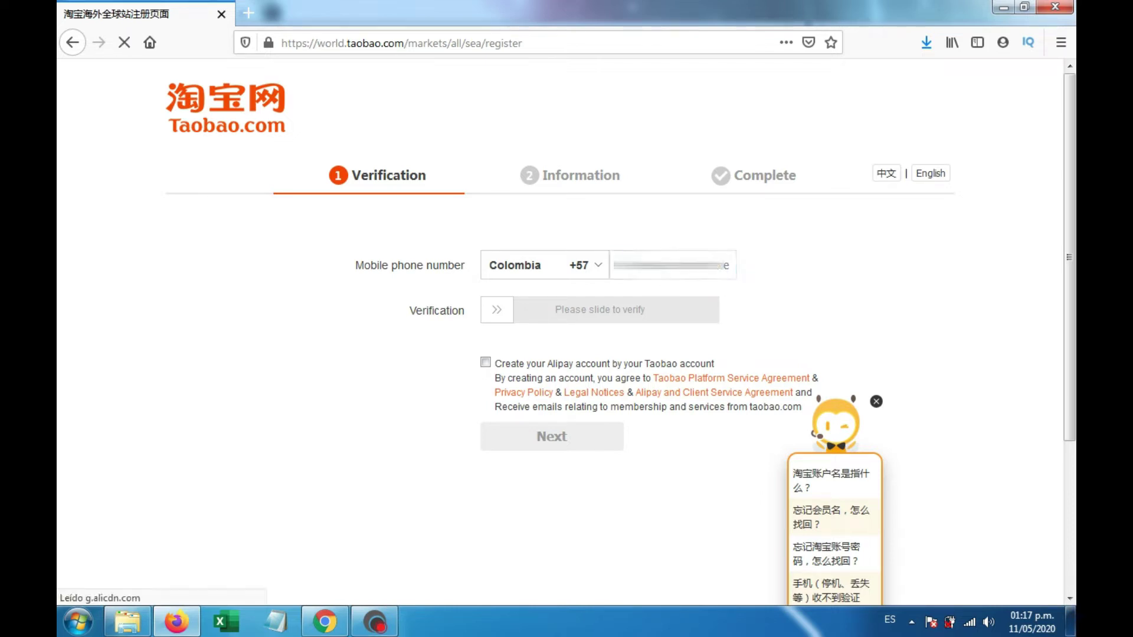
{"action": "type", "text": "3"}
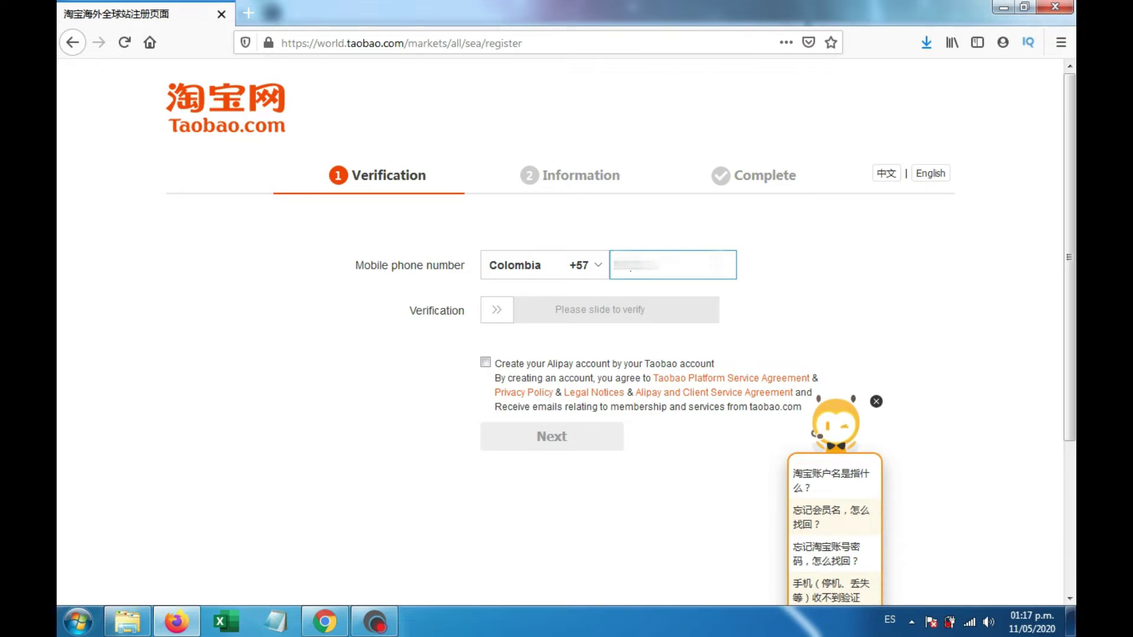
{"action": "type", "text": "0010"}
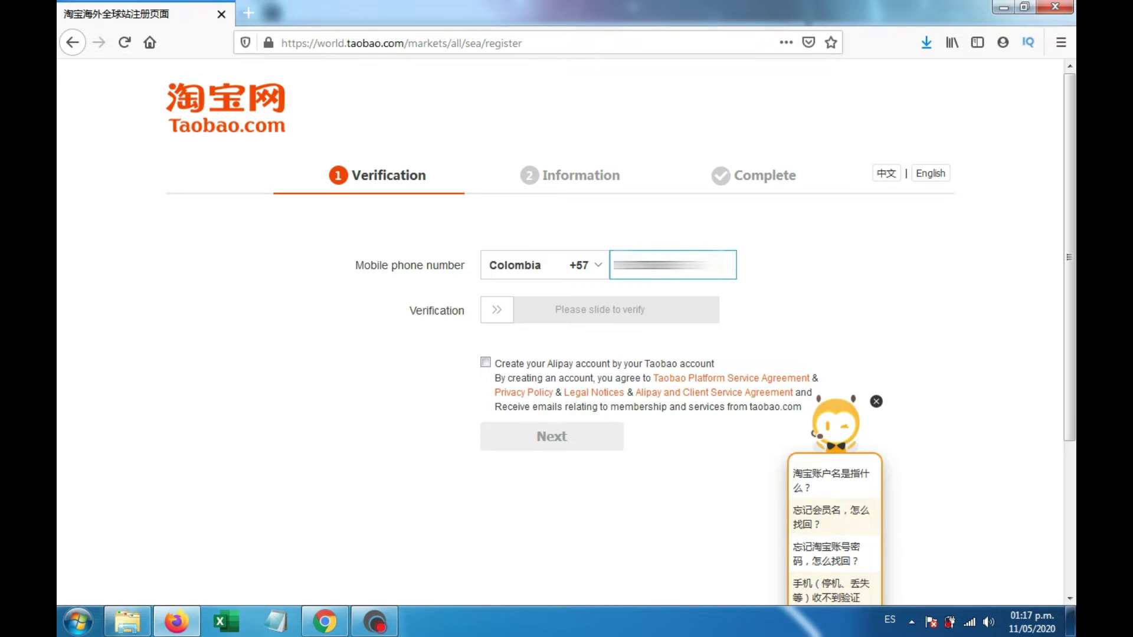
{"action": "left_click", "coordinate": [529, 312]}
{"action": "left_click_drag", "start_coordinate": [529, 312], "coordinate": [726, 309]}
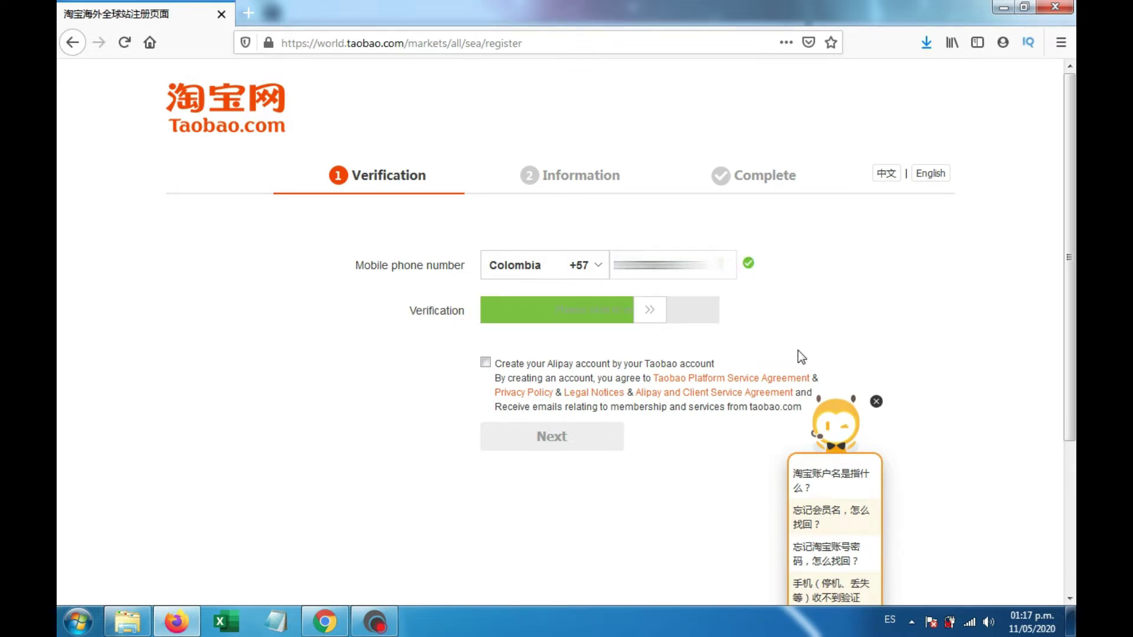
{"action": "left_click", "coordinate": [485, 364]}
{"action": "left_click", "coordinate": [537, 437]}
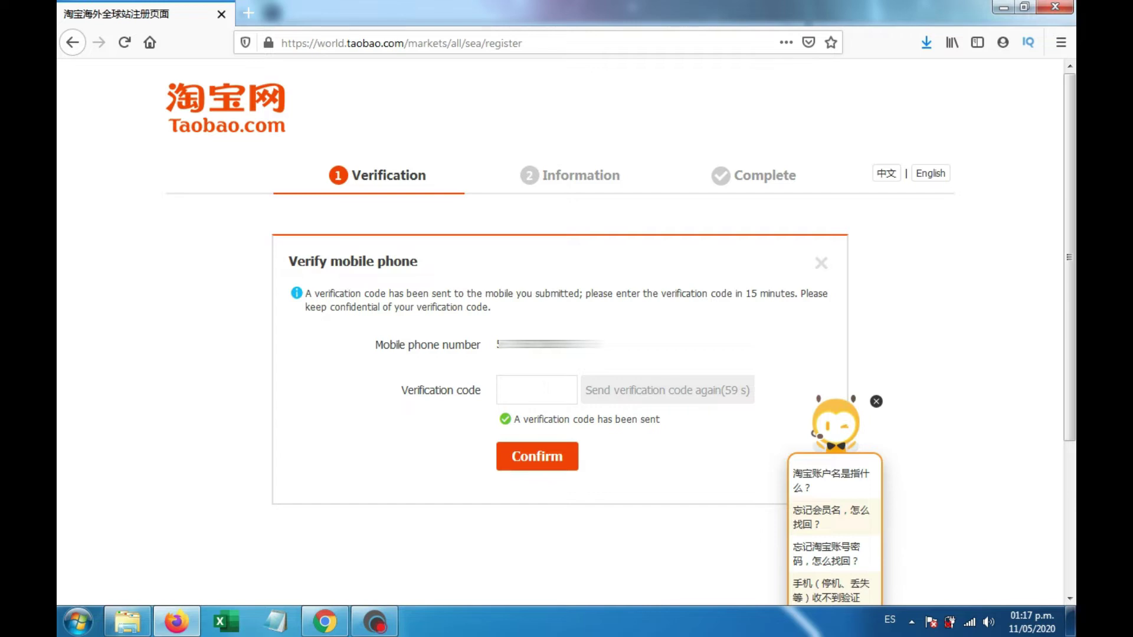
Enter the SMS verification code received on the phone and confirm it
{"action": "left_click", "coordinate": [543, 390]}
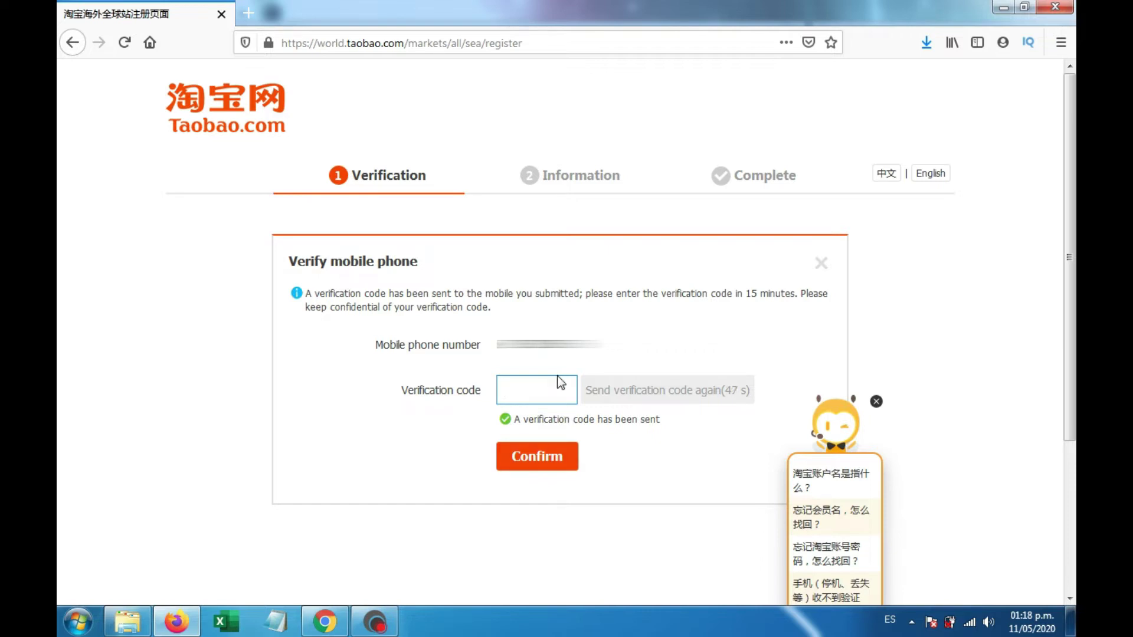
{"action": "left_click", "coordinate": [545, 460]}
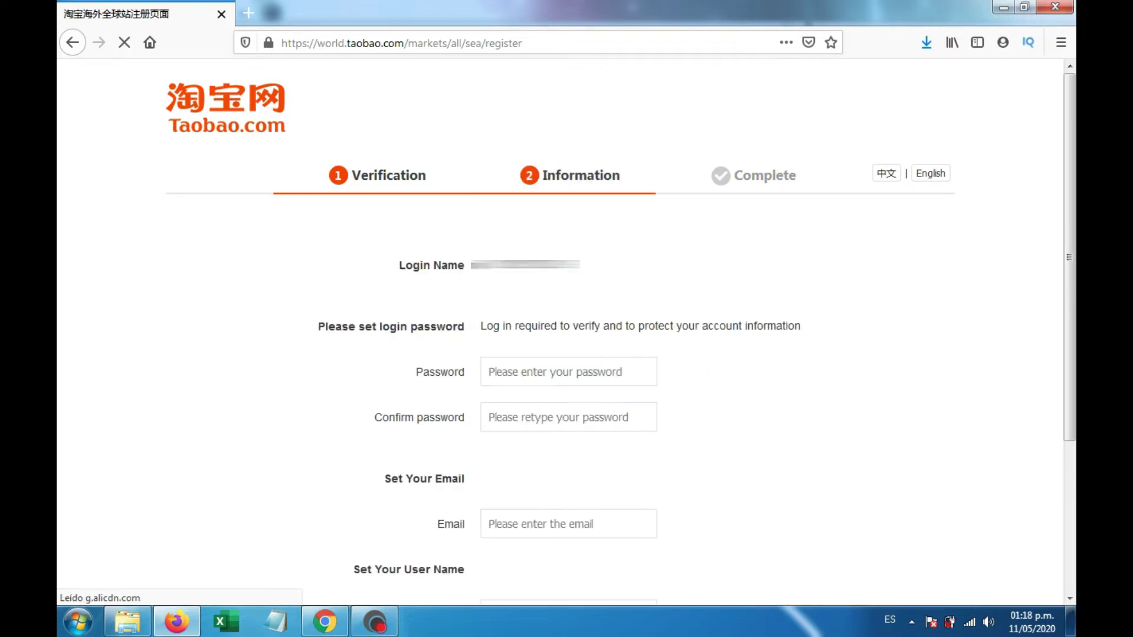
Set the new account's login password and start confirming it
{"action": "scroll", "coordinate": [625, 394], "scroll_direction": "down", "scroll_amount": 3}
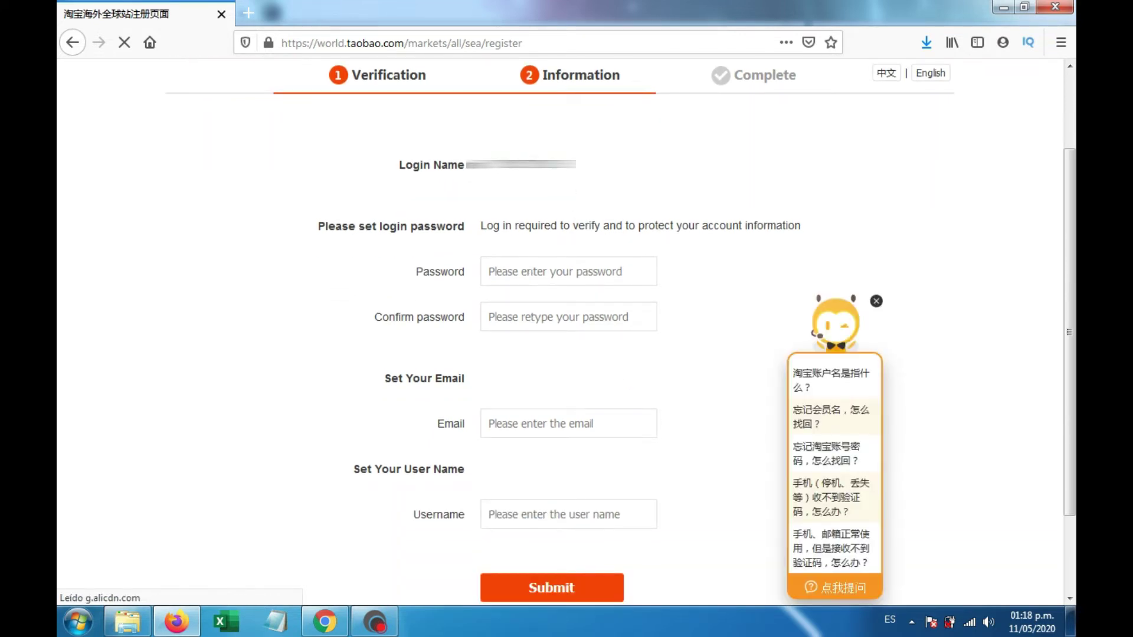
{"action": "left_click", "coordinate": [568, 271]}
{"action": "type", "text": "••••••••"}
{"action": "left_click", "coordinate": [568, 317]}
{"action": "type", "text": "••••••"}
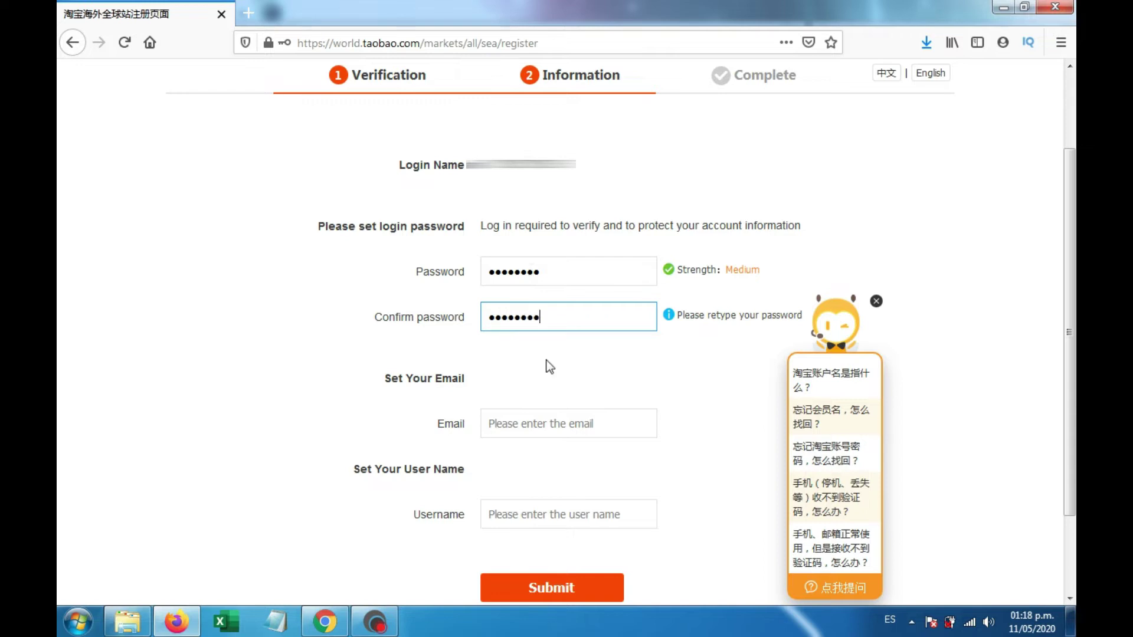
Fill in the email address and username, then submit the account details
{"action": "key", "text": "Tab"}
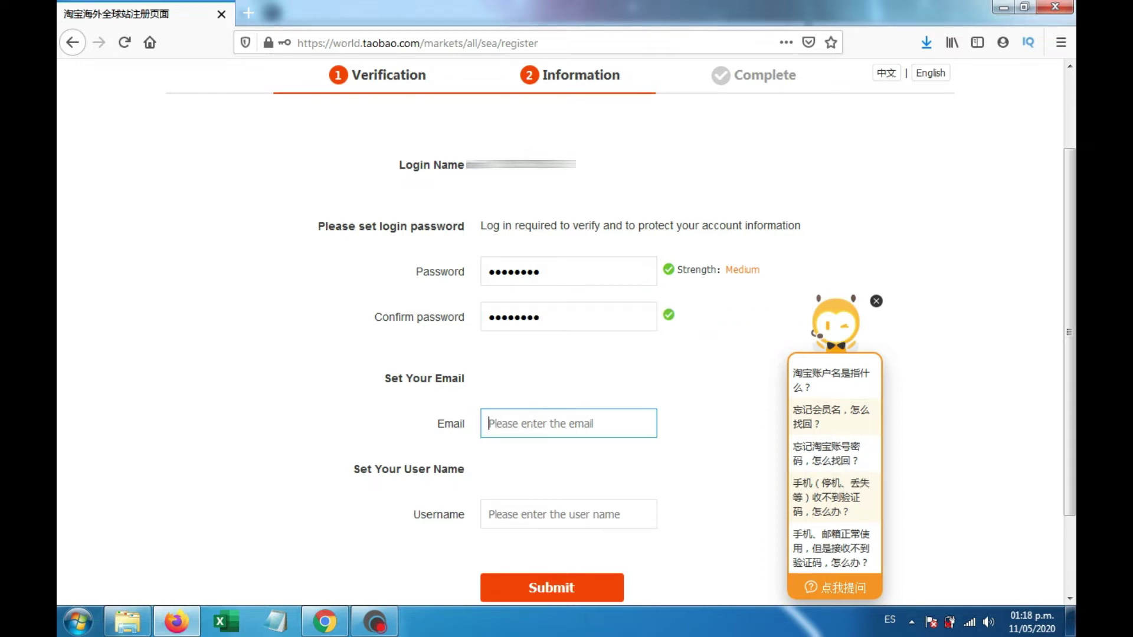
{"action": "type", "text": "•••••••••••••••"}
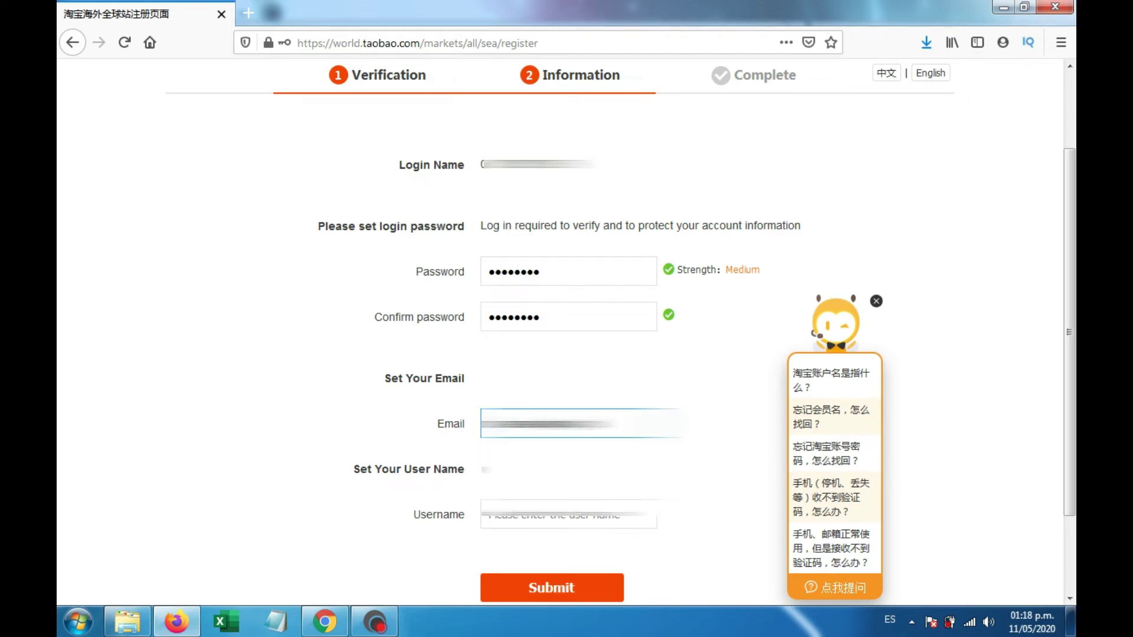
{"action": "key", "text": "Tab"}
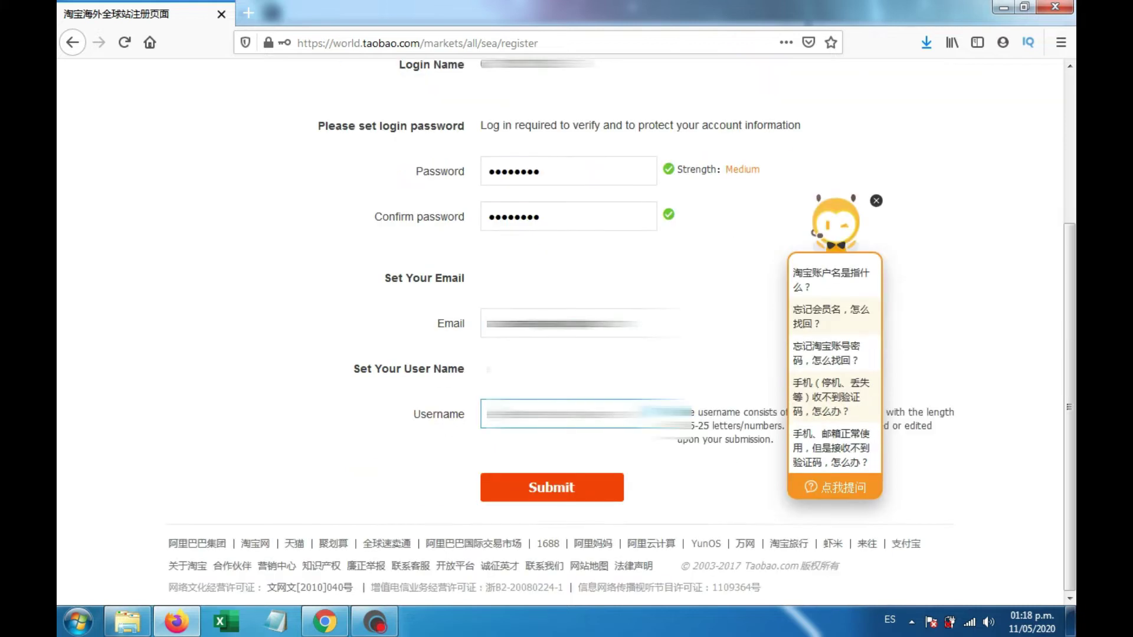
{"action": "type", "text": "•"}
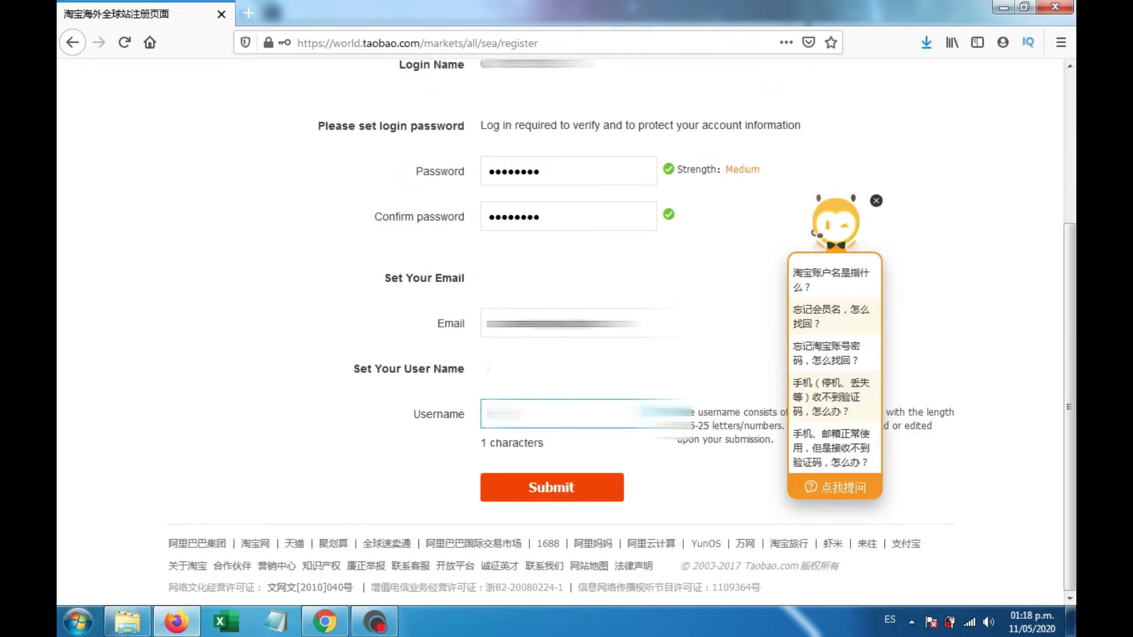
{"action": "type", "text": "•••••••••••"}
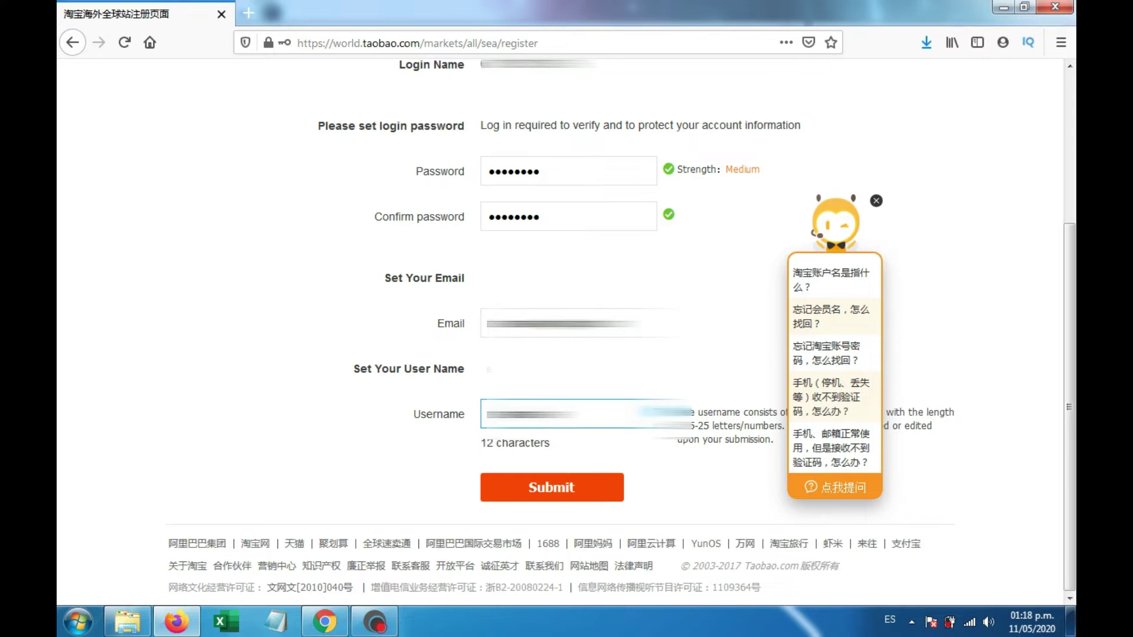
{"action": "left_click", "coordinate": [719, 327]}
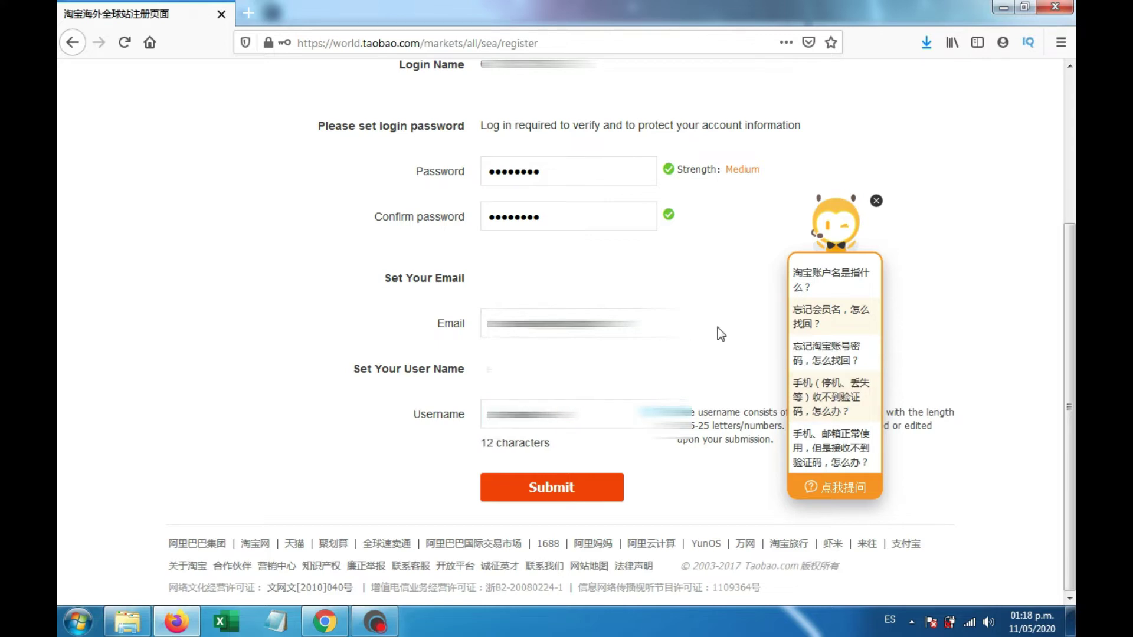
{"action": "left_click", "coordinate": [550, 493]}
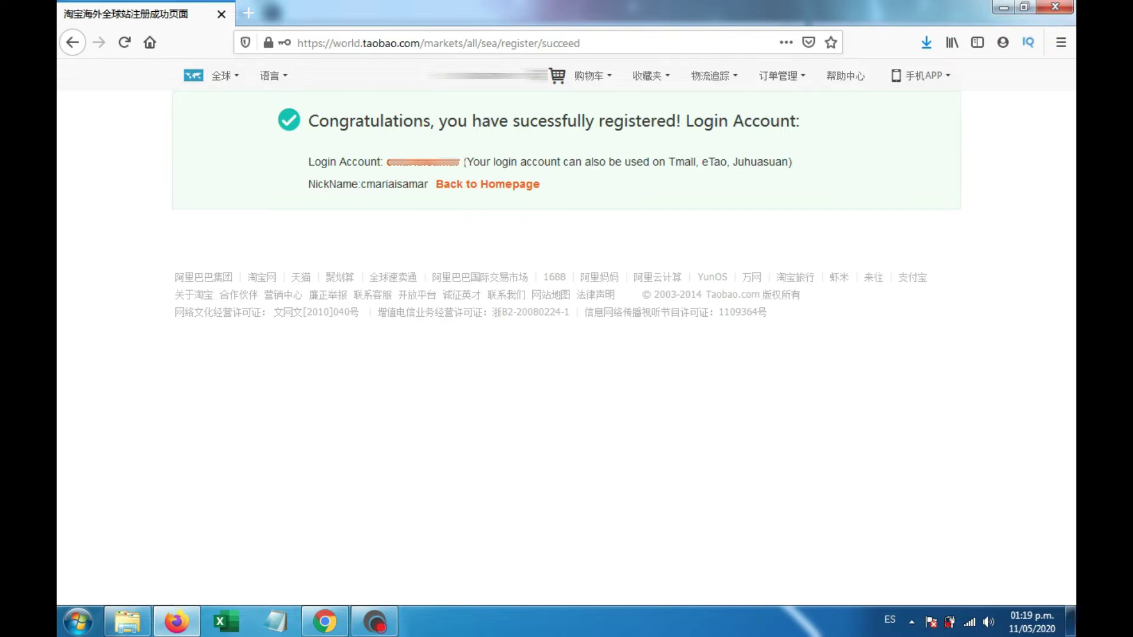
Read the note that the new account also works on Tmall, eTao and Juhuasuan
{"action": "left_click_drag", "start_coordinate": [464, 161], "coordinate": [789, 162]}
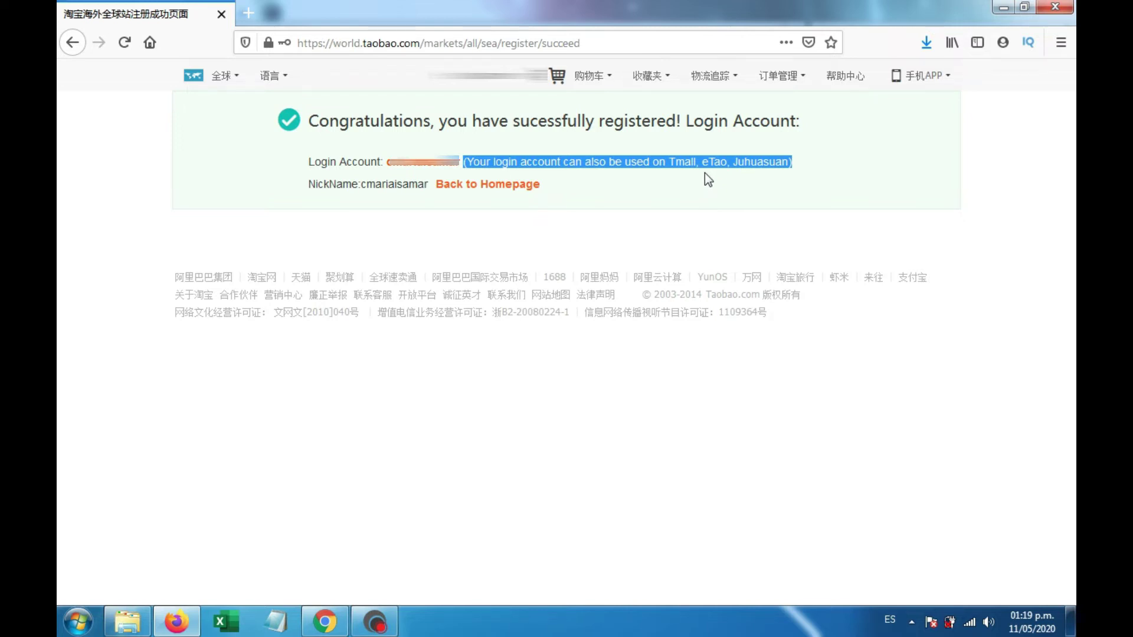
{"action": "left_click", "coordinate": [825, 158]}
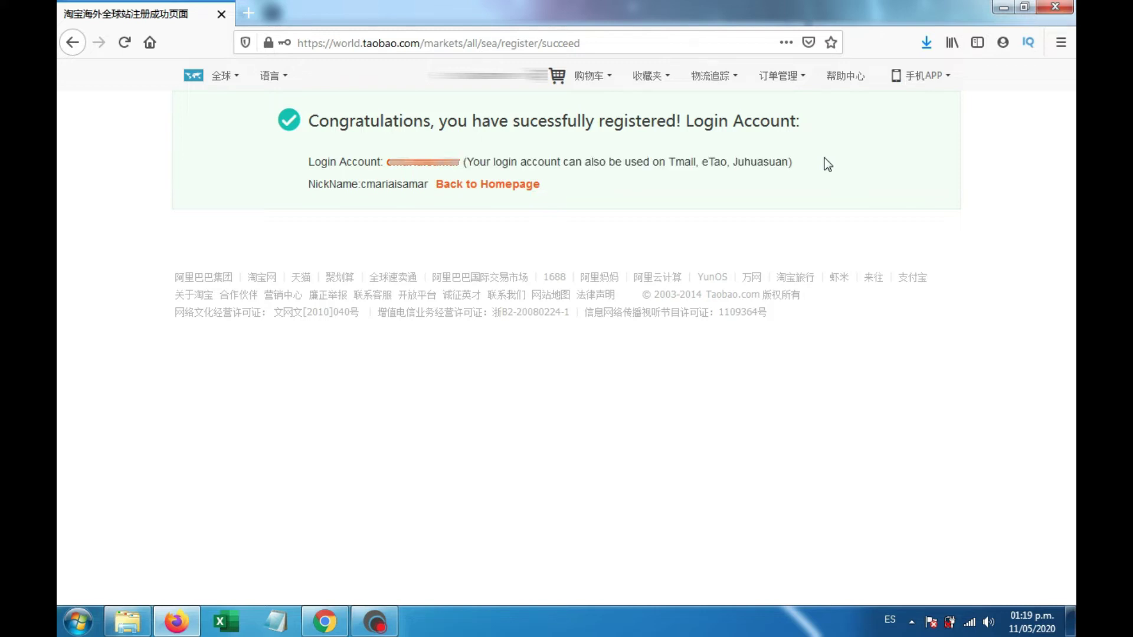
Return to the homepage and open 帐号管理, then the shipping addresses page
{"action": "left_click", "coordinate": [497, 186]}
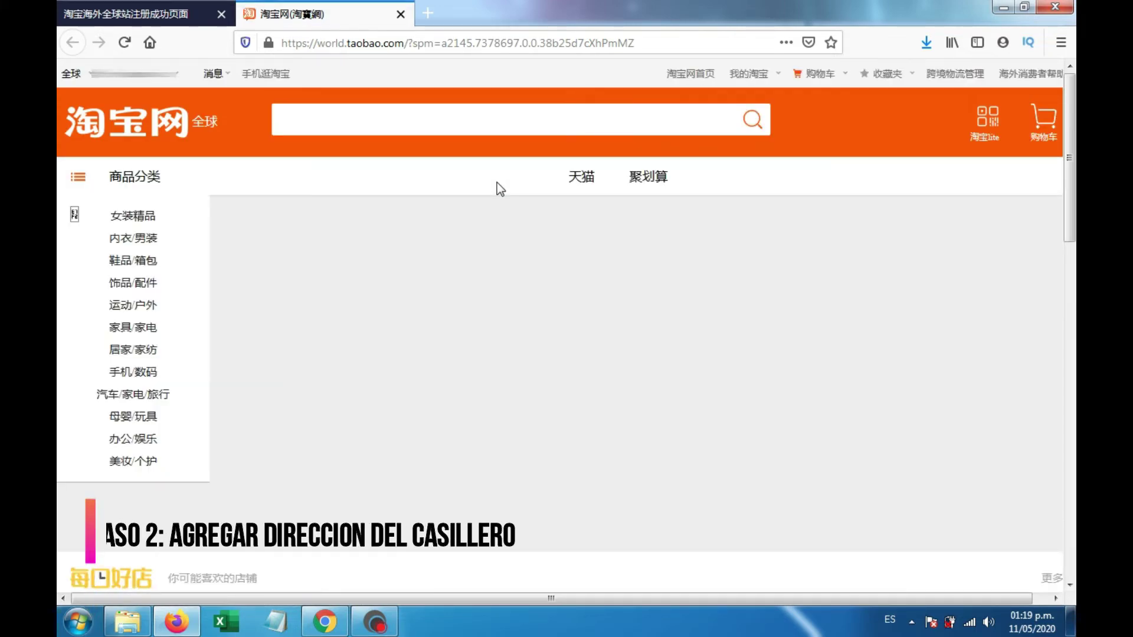
{"action": "mouse_move", "coordinate": [162, 87]}
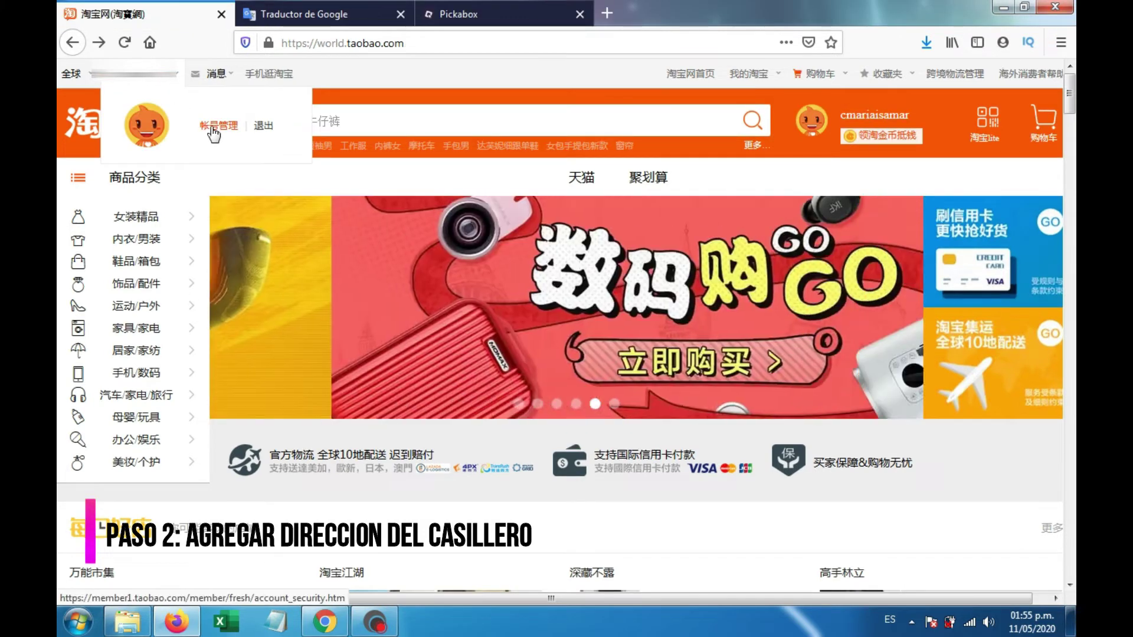
{"action": "left_click", "coordinate": [214, 133]}
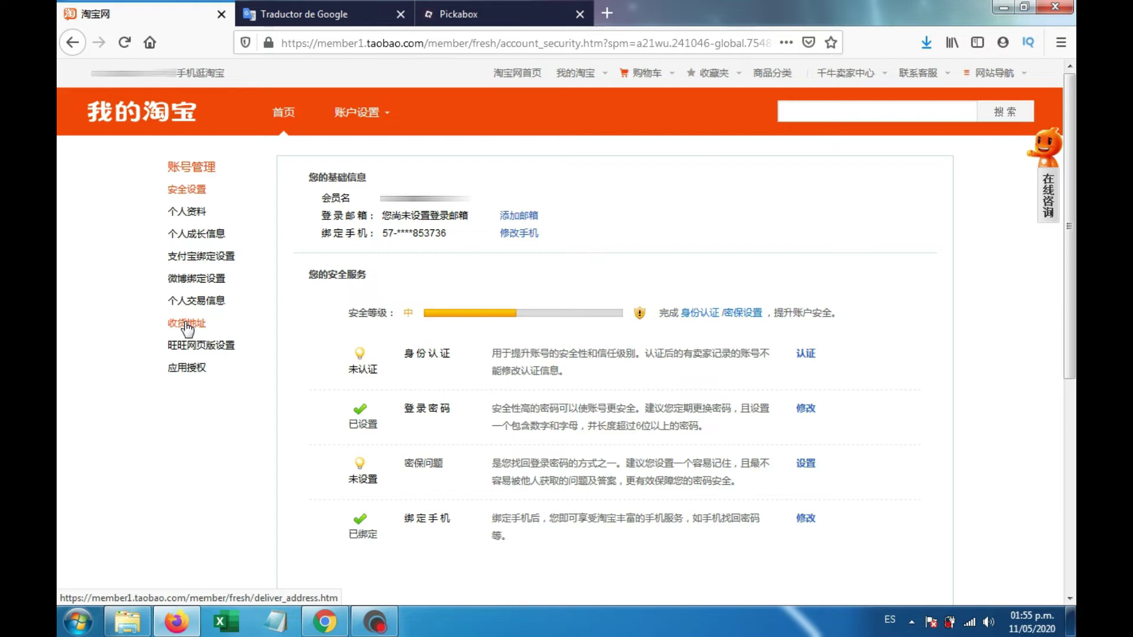
{"action": "left_click", "coordinate": [182, 328]}
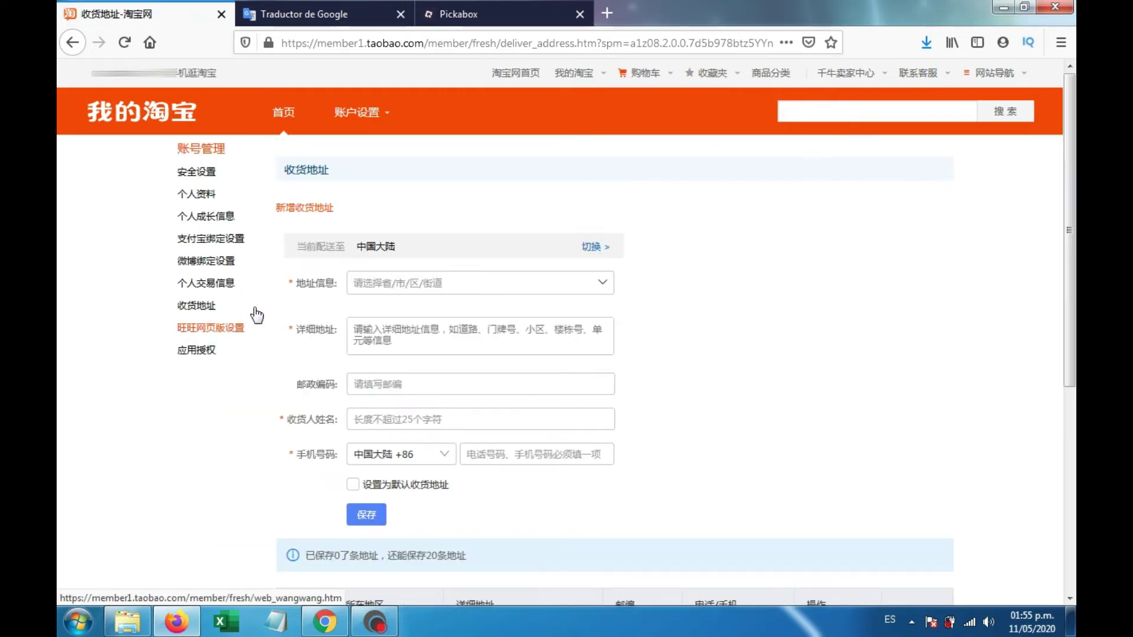
Select the 地址信息 label and view the form labels translated into English
{"action": "double_click", "coordinate": [297, 284]}
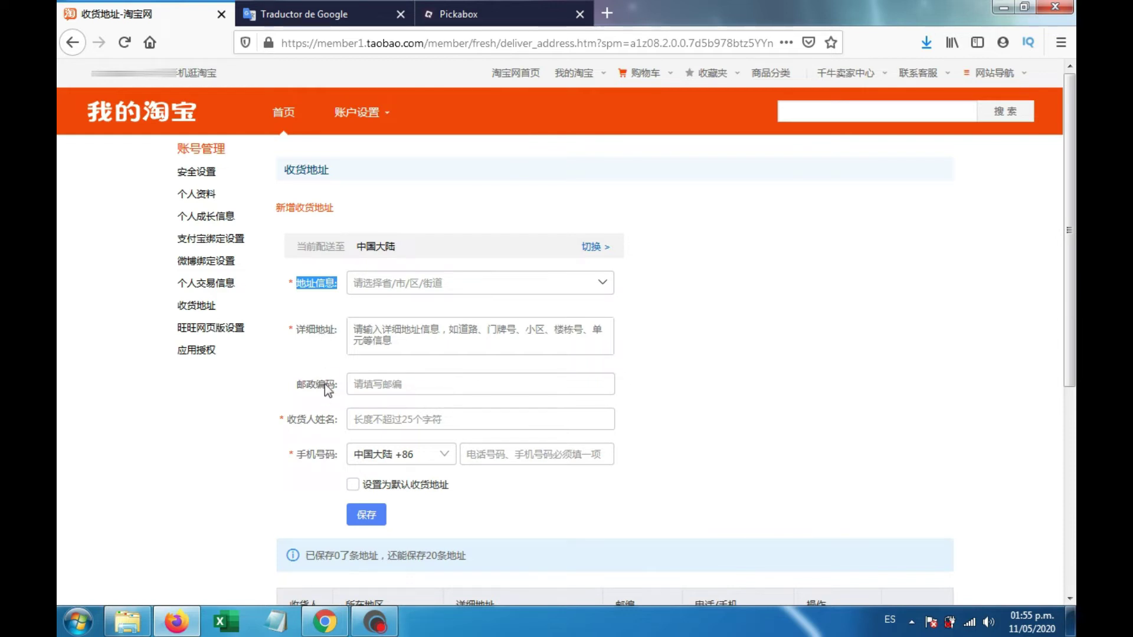
{"action": "left_click", "coordinate": [345, 15]}
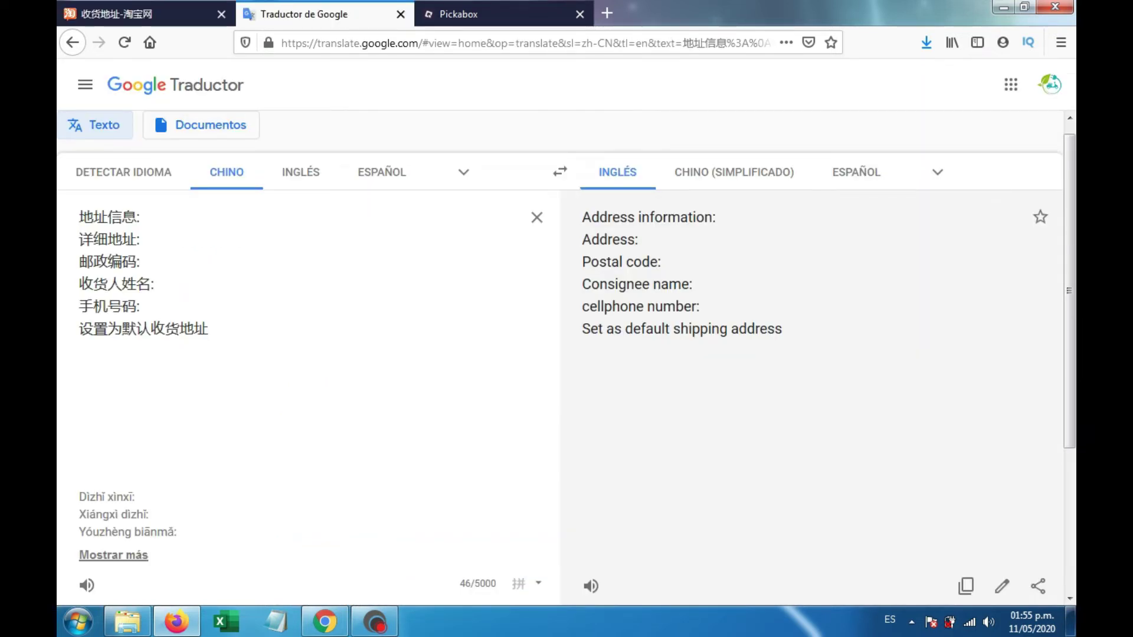
Mark the new address as the default shipping address, checking the translated labels
{"action": "left_click_drag", "start_coordinate": [582, 329], "coordinate": [756, 330]}
{"action": "left_click", "coordinate": [174, 24]}
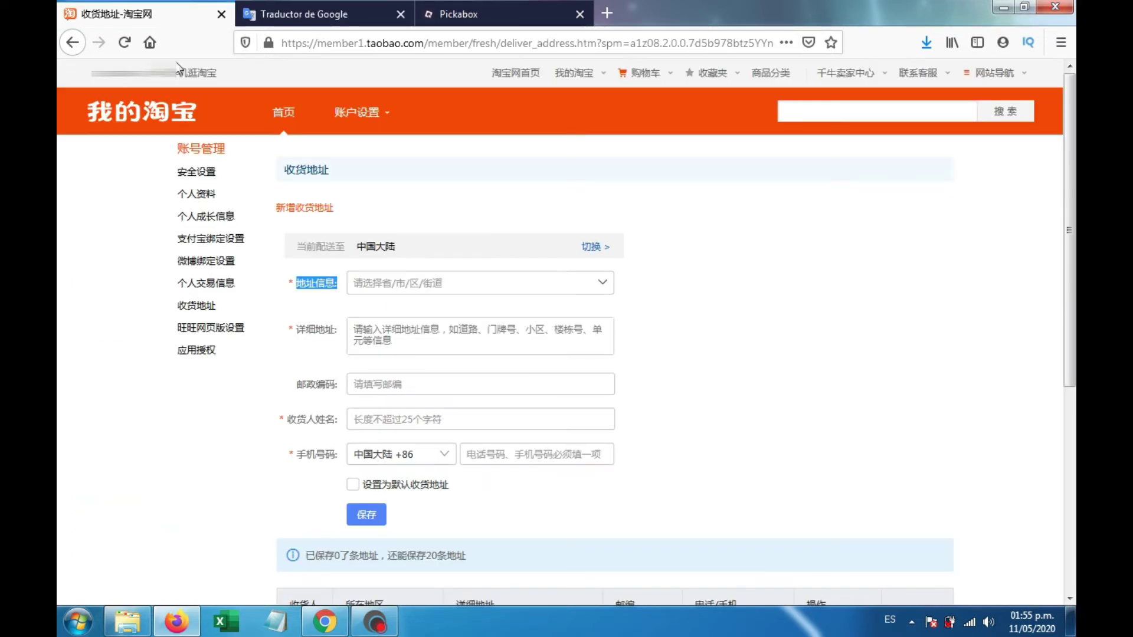
{"action": "left_click", "coordinate": [386, 486]}
{"action": "left_click", "coordinate": [302, 281]}
{"action": "left_click", "coordinate": [307, 9]}
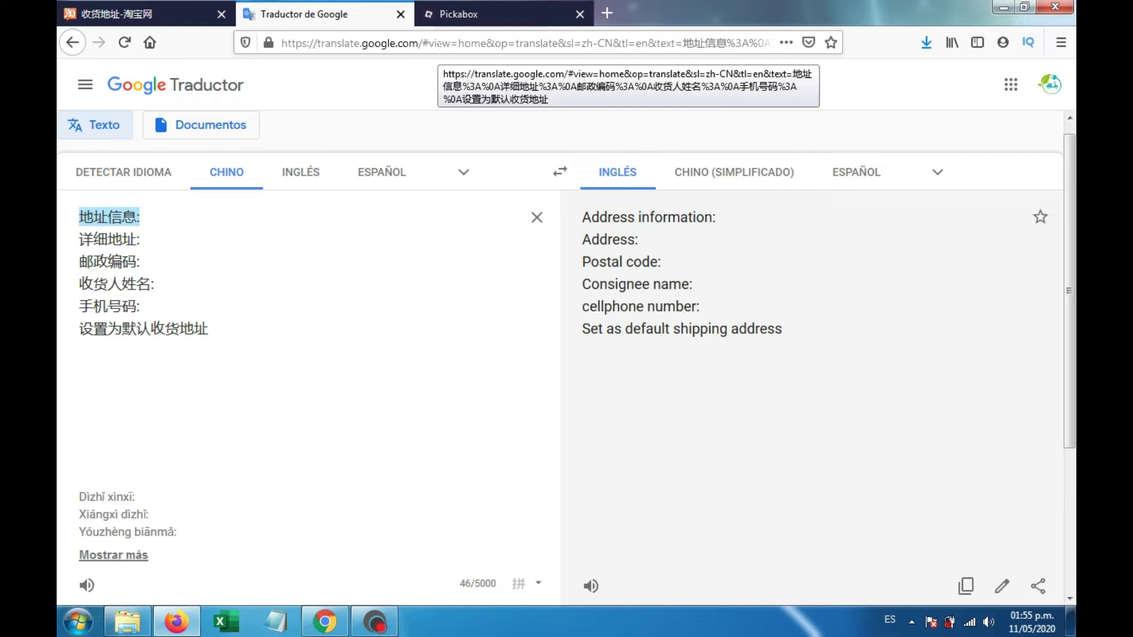
Open the Pickabox account page and review the Shenzhen warehouse address
{"action": "left_click", "coordinate": [469, 19]}
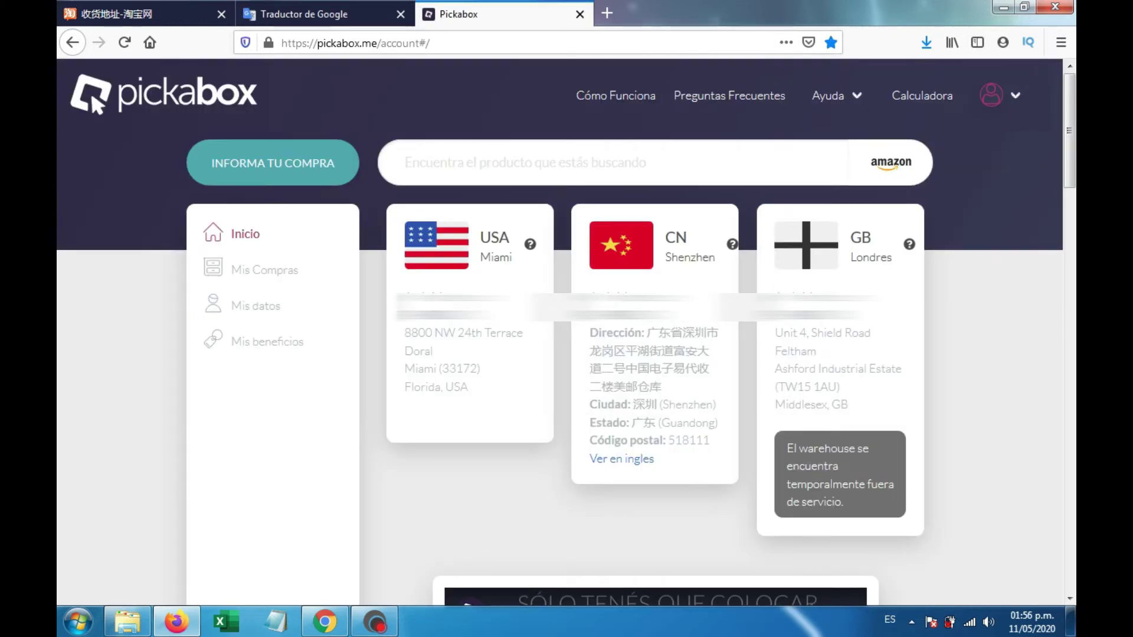
{"action": "left_click_drag", "start_coordinate": [575, 292], "coordinate": [655, 460]}
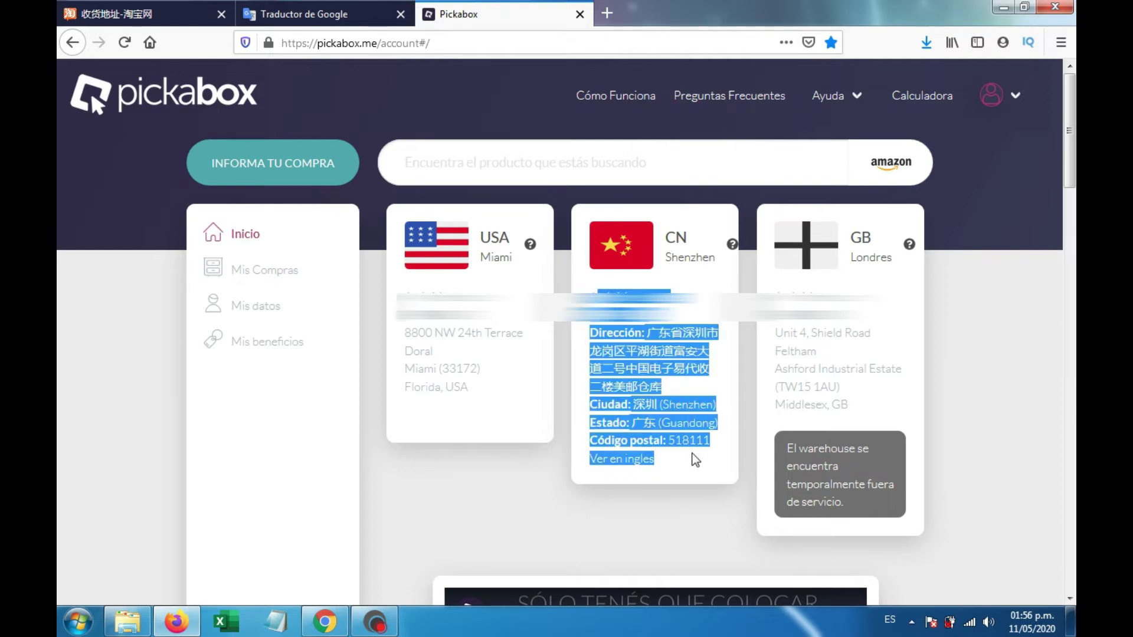
{"action": "left_click", "coordinate": [701, 393]}
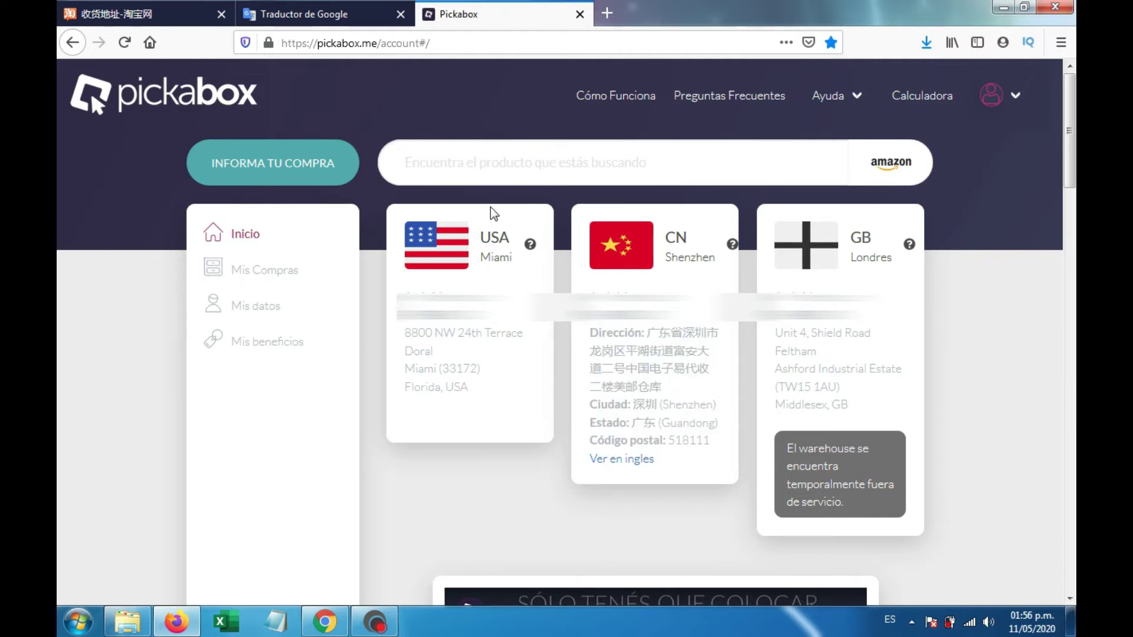
Open the region picker on the Taobao form and back out of an initial 天津 choice
{"action": "left_click", "coordinate": [169, 18]}
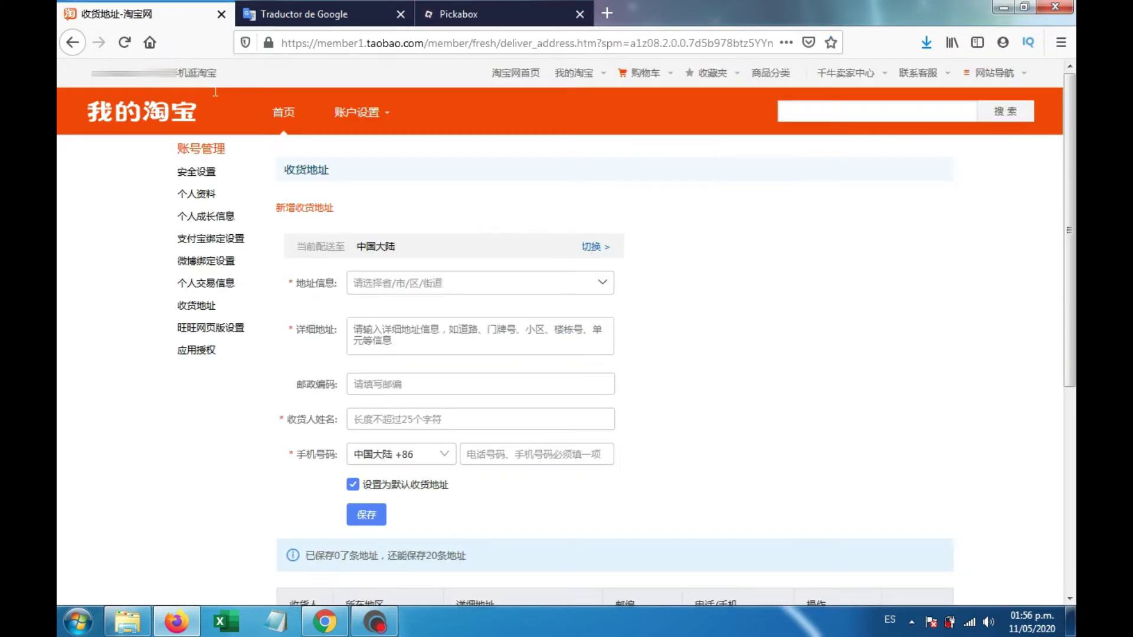
{"action": "left_click", "coordinate": [448, 284]}
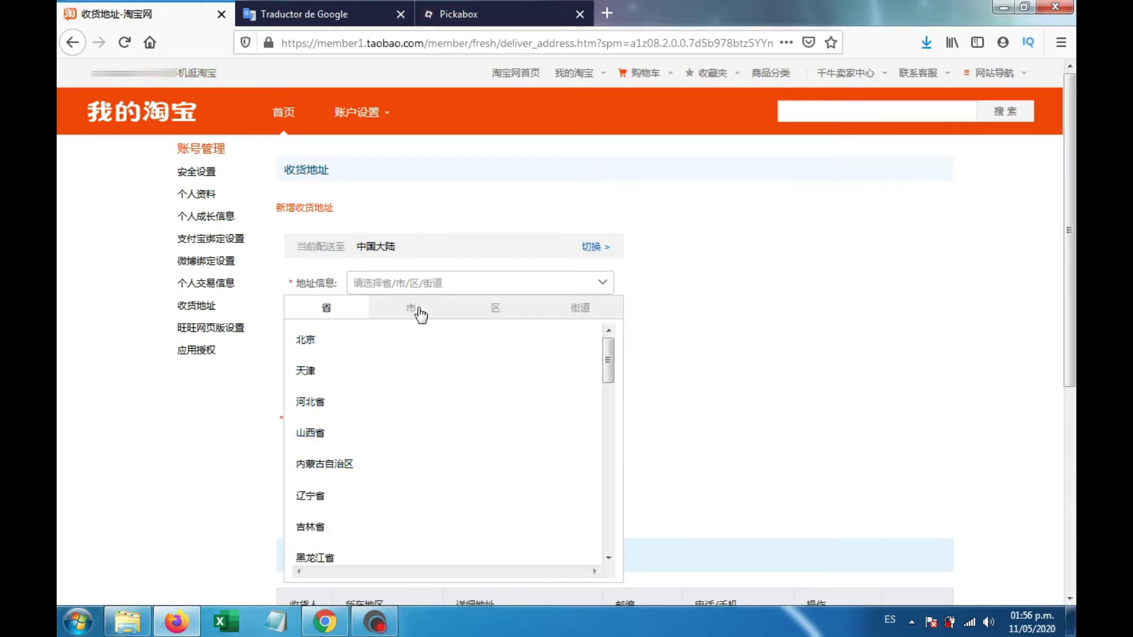
{"action": "left_click", "coordinate": [308, 372]}
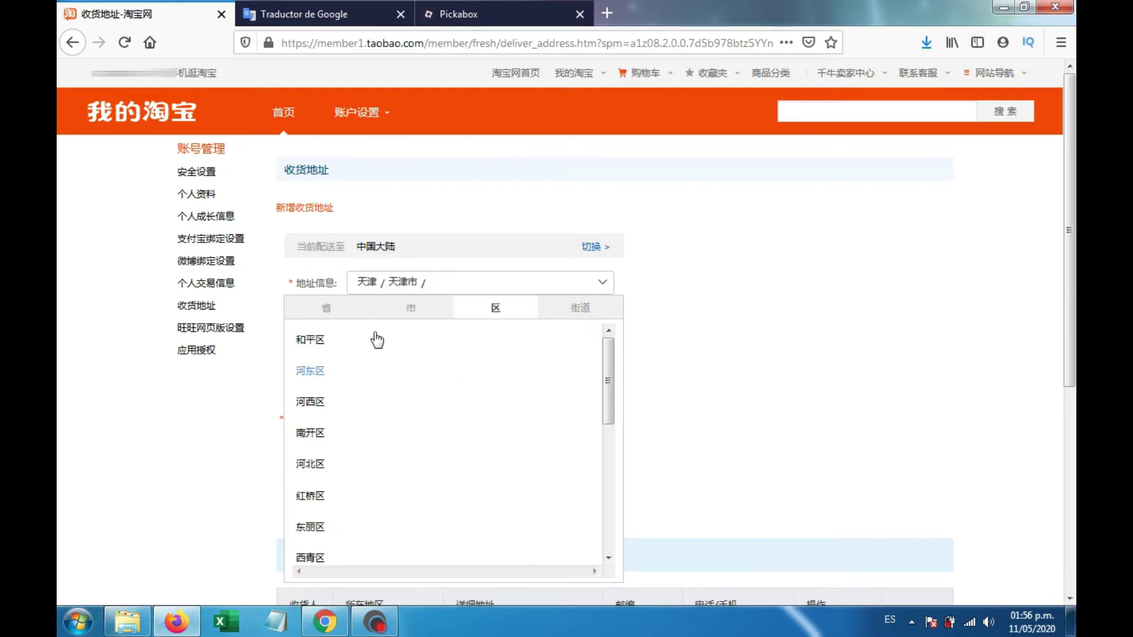
{"action": "left_click", "coordinate": [326, 307]}
{"action": "left_click", "coordinate": [446, 285]}
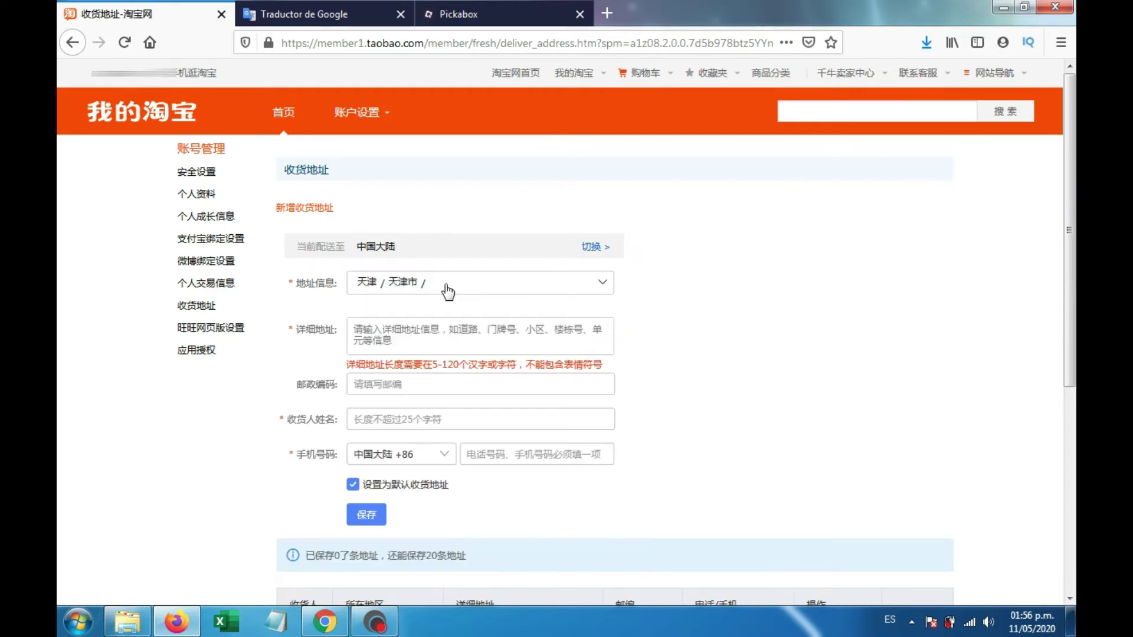
{"action": "left_click_drag", "start_coordinate": [446, 286], "coordinate": [353, 284]}
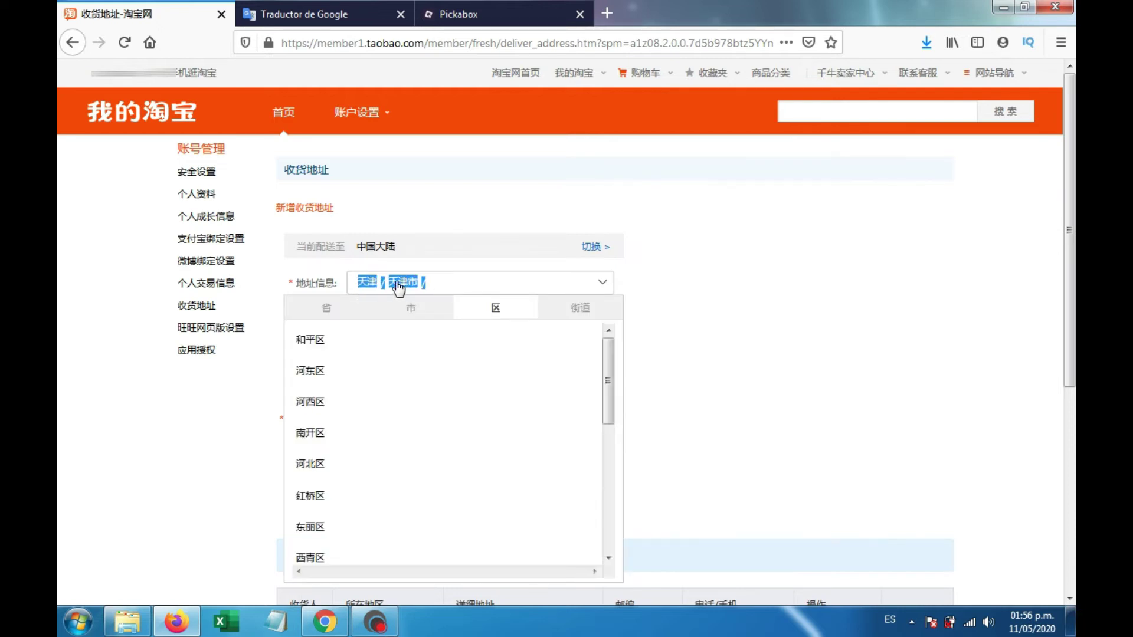
{"action": "left_click", "coordinate": [320, 308]}
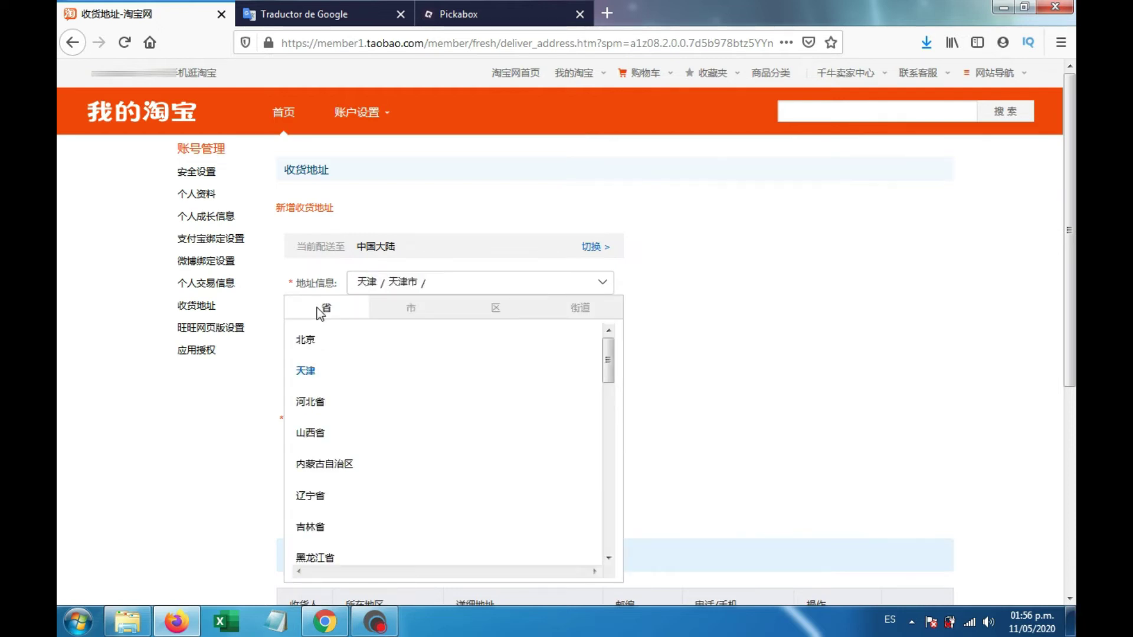
Place the Pickabox address in its own window beside Taobao and choose 广东省 as province
{"action": "left_click", "coordinate": [481, 11]}
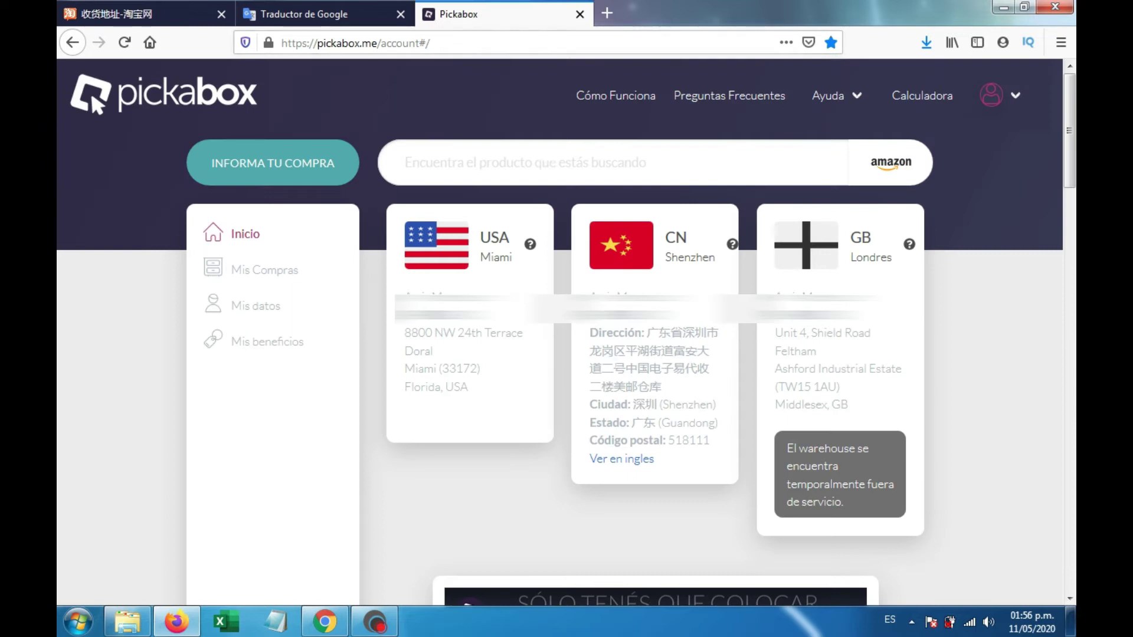
{"action": "left_click_drag", "start_coordinate": [589, 330], "coordinate": [664, 387]}
{"action": "left_click_drag", "start_coordinate": [505, 24], "coordinate": [1003, 254]}
{"action": "left_click_drag", "start_coordinate": [665, 205], "coordinate": [700, 206]}
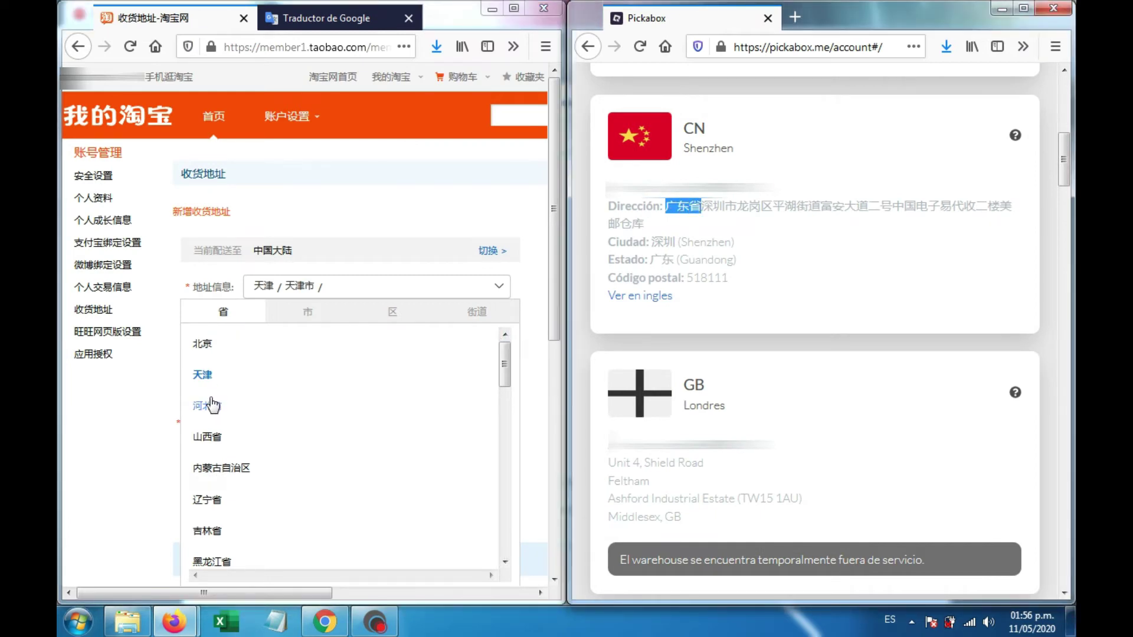
{"action": "scroll", "coordinate": [236, 403], "scroll_direction": "down", "scroll_amount": 5}
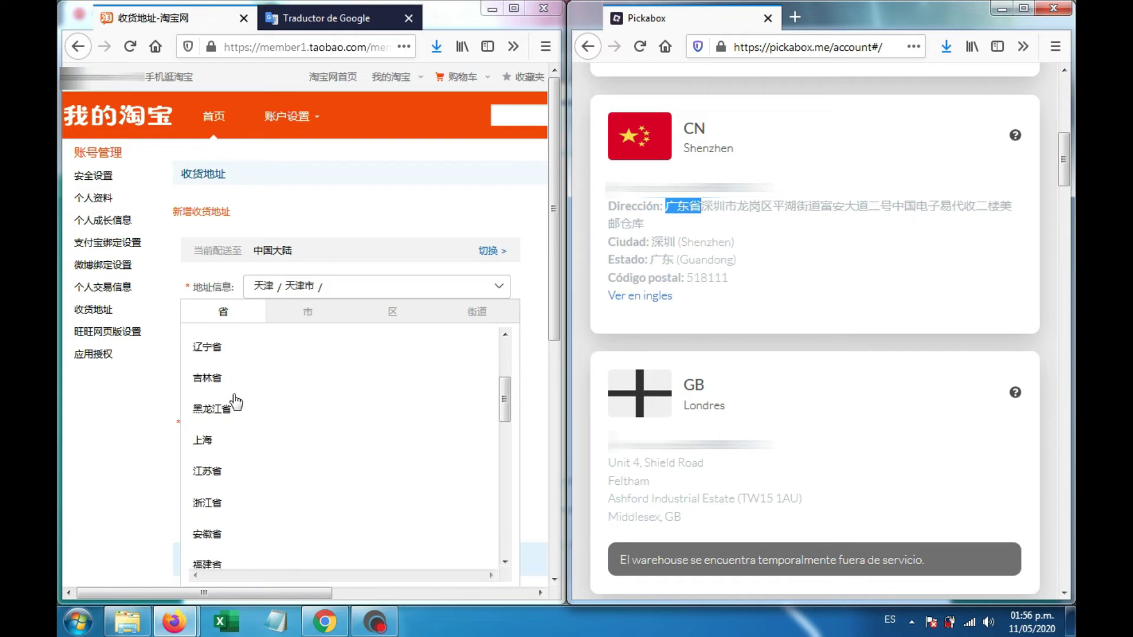
{"action": "scroll", "coordinate": [236, 403], "scroll_direction": "down", "scroll_amount": 6}
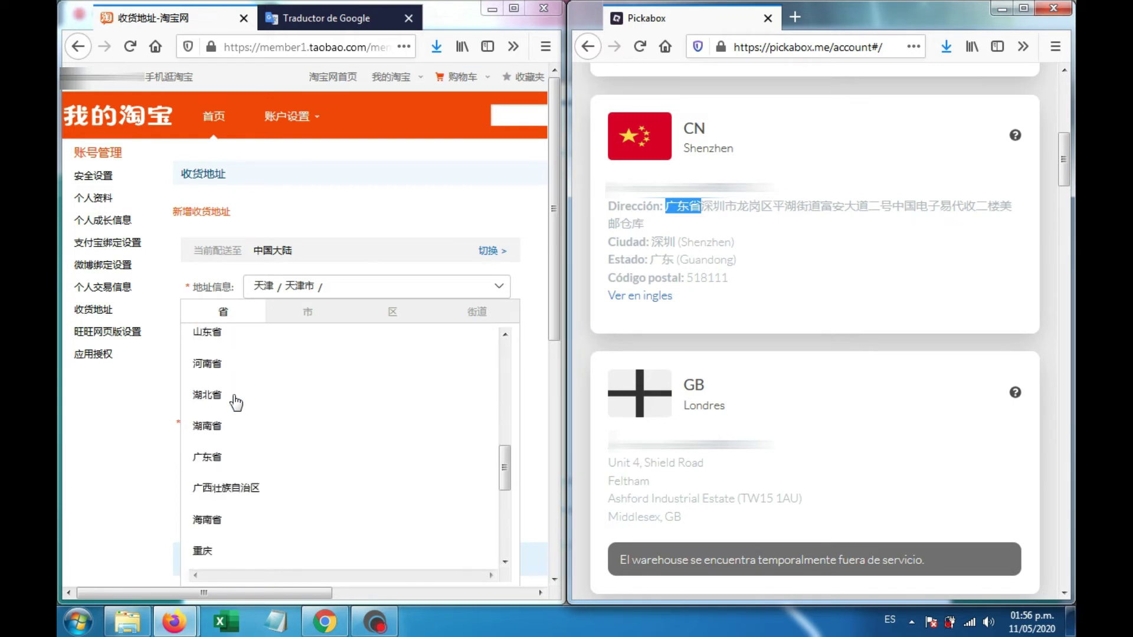
{"action": "left_click", "coordinate": [212, 449]}
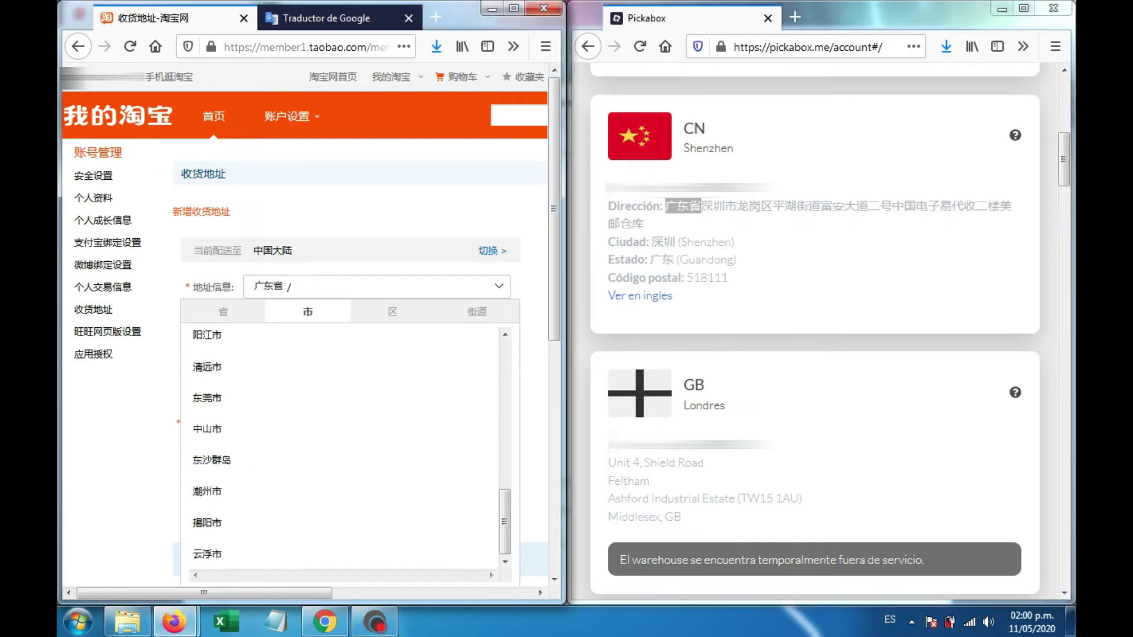
Choose 深圳市 as the city, matching the Pickabox address
{"action": "left_click", "coordinate": [716, 206]}
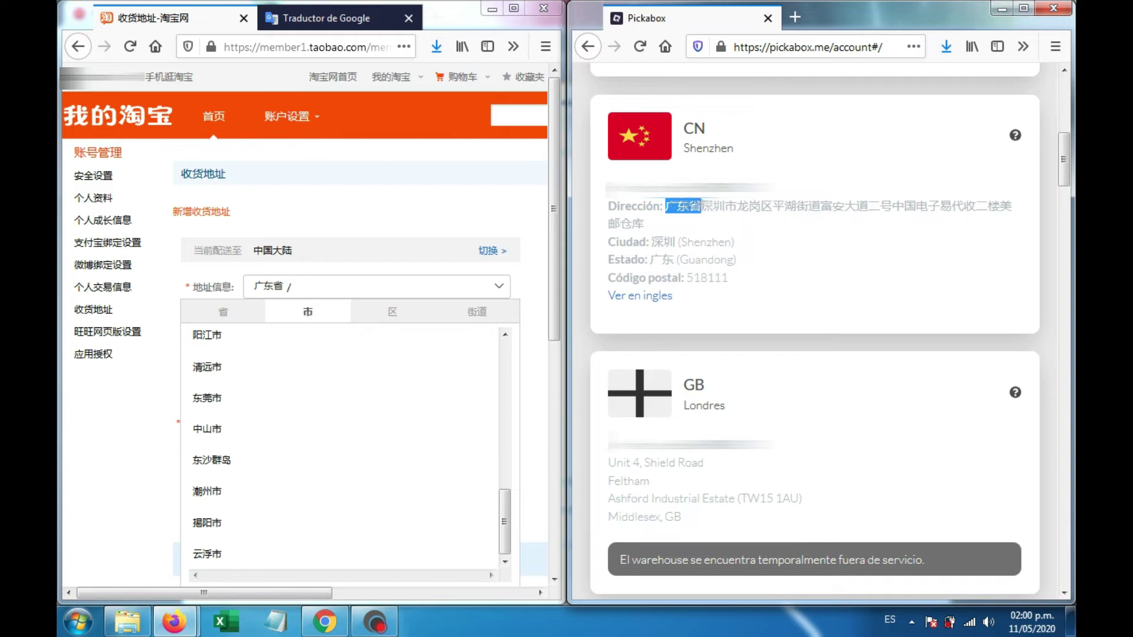
{"action": "left_click_drag", "start_coordinate": [700, 206], "coordinate": [737, 206]}
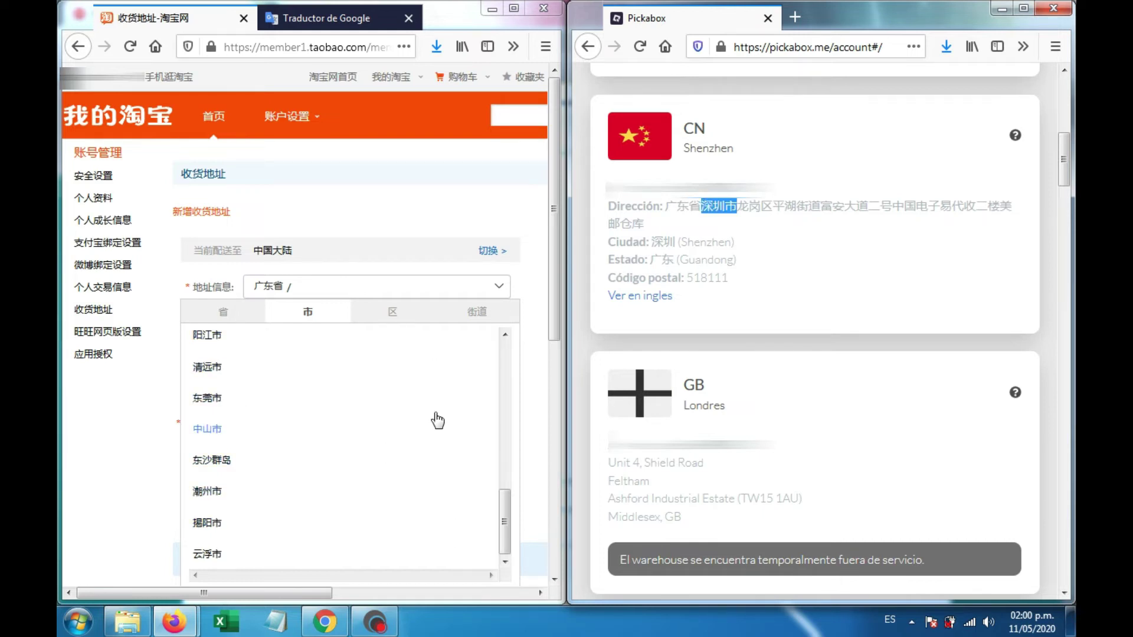
{"action": "left_click_drag", "start_coordinate": [506, 532], "coordinate": [499, 393]}
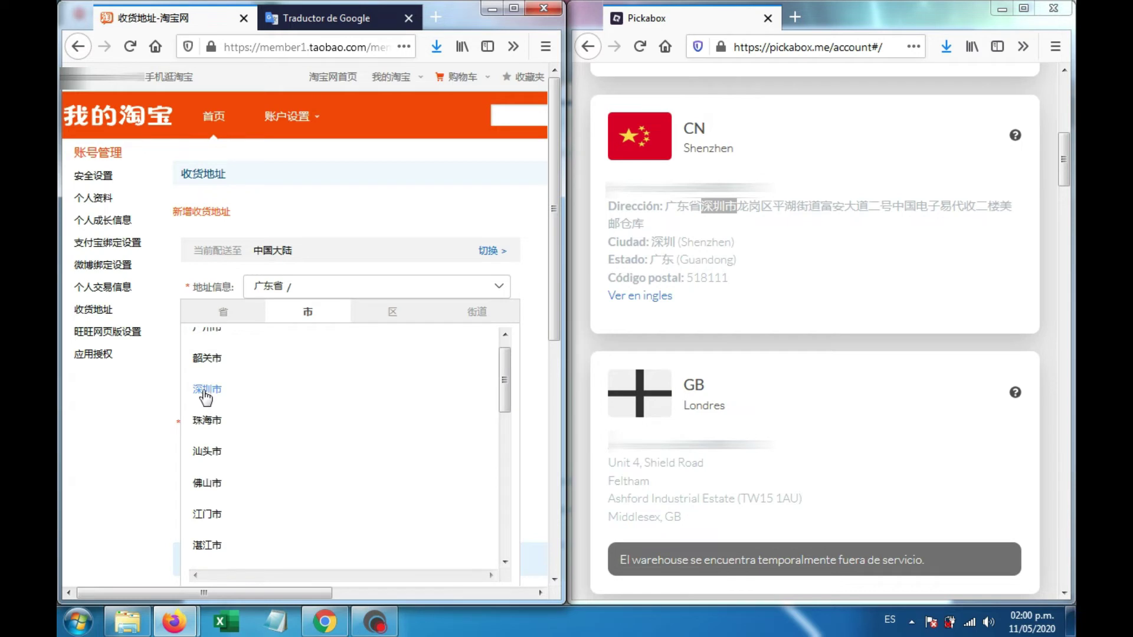
{"action": "left_click", "coordinate": [207, 392]}
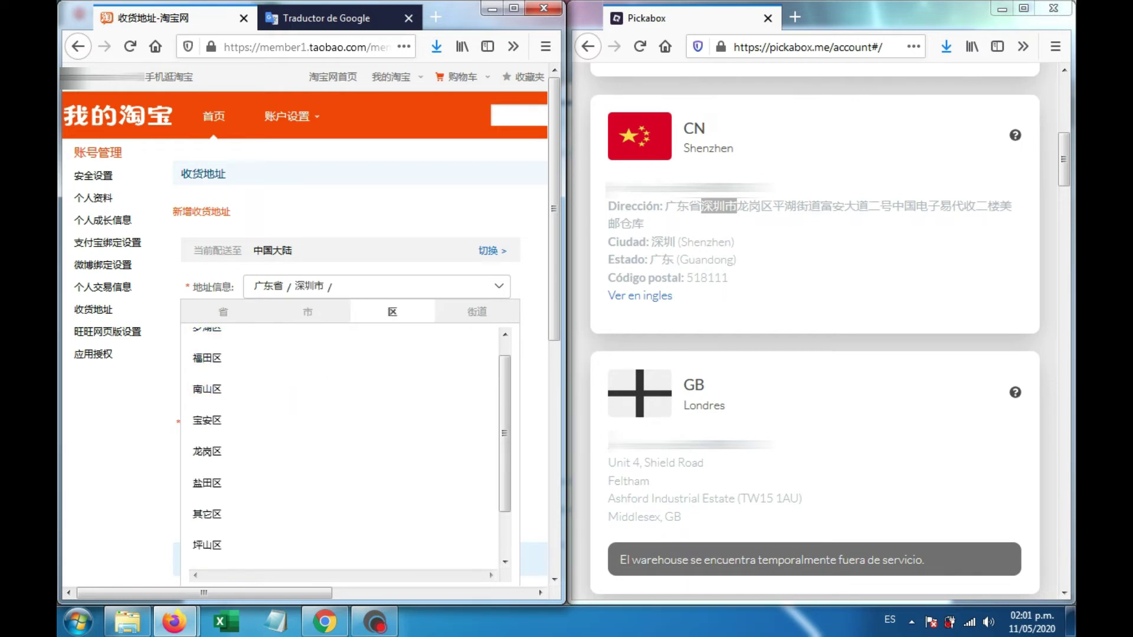
Choose 龙岗区 as the district from the Taobao district list
{"action": "left_click", "coordinate": [737, 205]}
{"action": "left_click_drag", "start_coordinate": [736, 206], "coordinate": [760, 205]}
{"action": "left_click", "coordinate": [384, 413]}
{"action": "scroll", "coordinate": [356, 401], "scroll_direction": "up", "scroll_amount": 1}
{"action": "scroll", "coordinate": [355, 401], "scroll_direction": "up", "scroll_amount": 1}
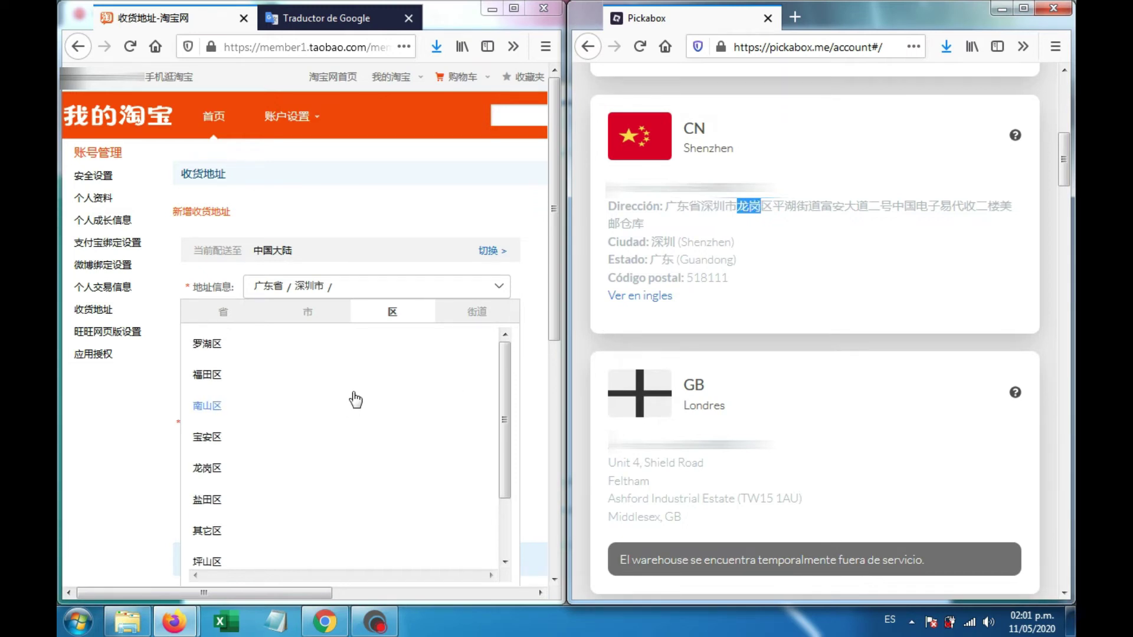
{"action": "left_click", "coordinate": [504, 385]}
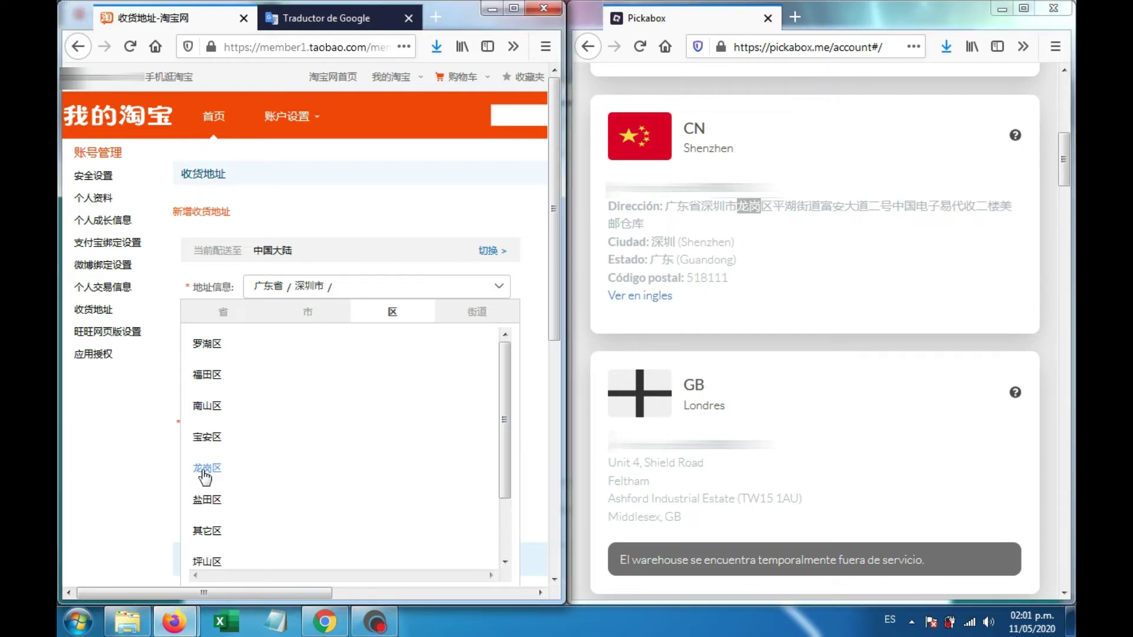
{"action": "left_click", "coordinate": [204, 468]}
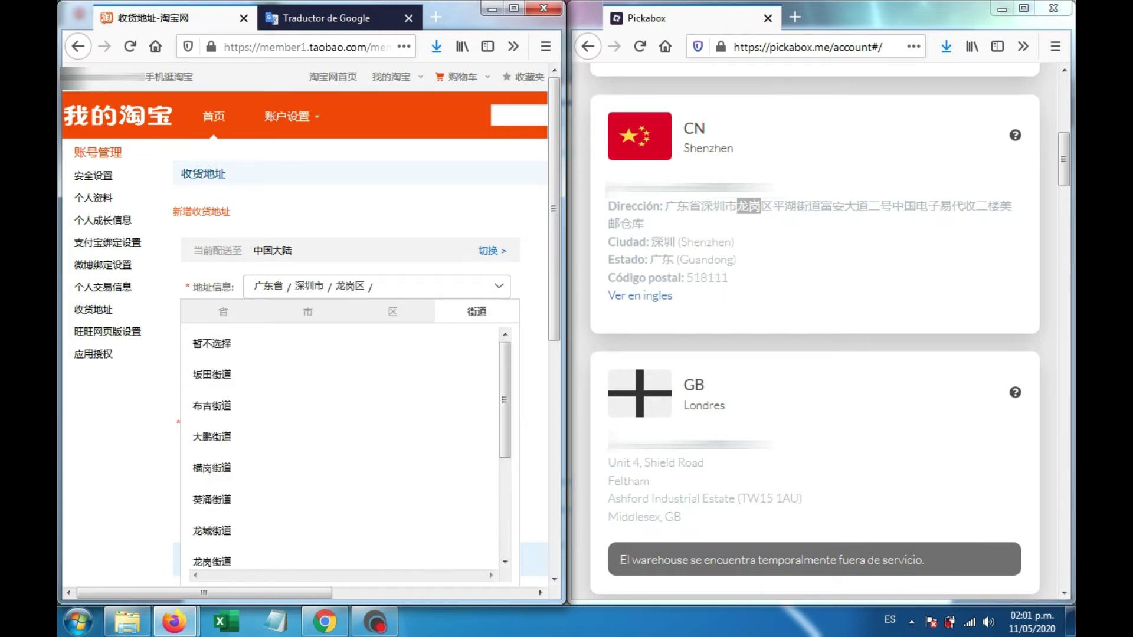
Choose 平湖街道 as the street, matching the Pickabox address
{"action": "left_click", "coordinate": [772, 207]}
{"action": "left_click_drag", "start_coordinate": [772, 206], "coordinate": [809, 207]}
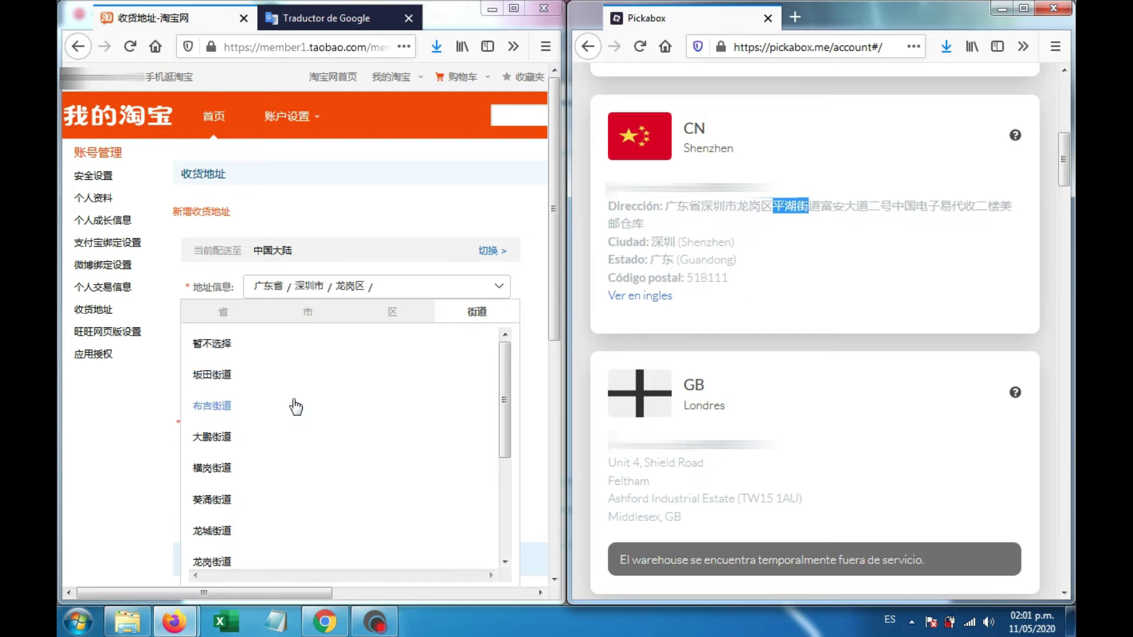
{"action": "left_click_drag", "start_coordinate": [503, 451], "coordinate": [505, 497]}
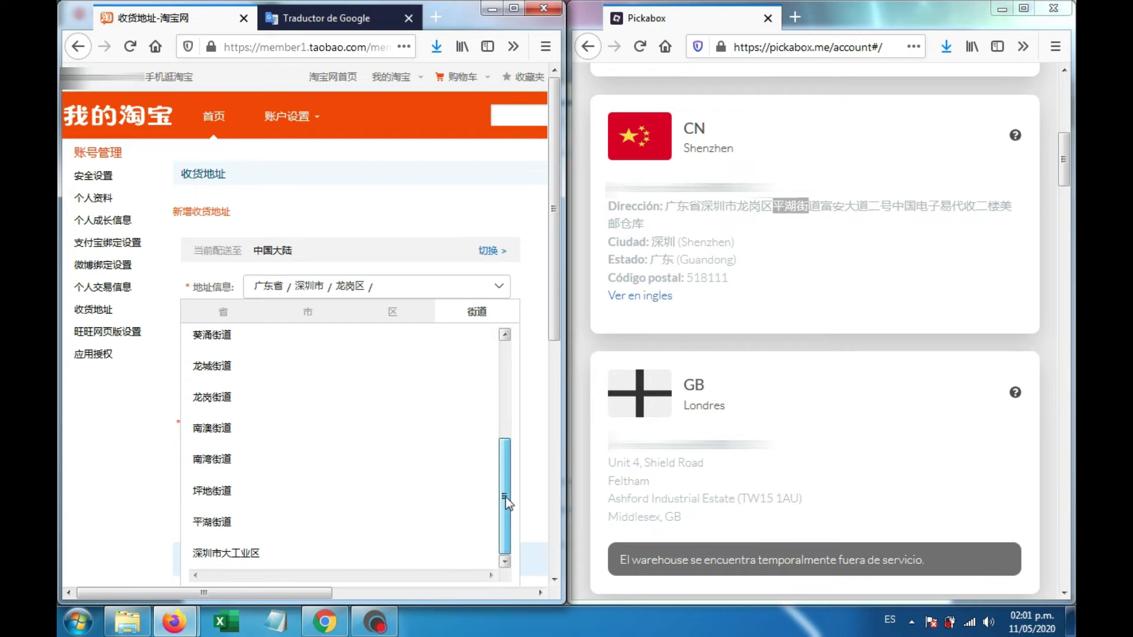
{"action": "left_click", "coordinate": [207, 523]}
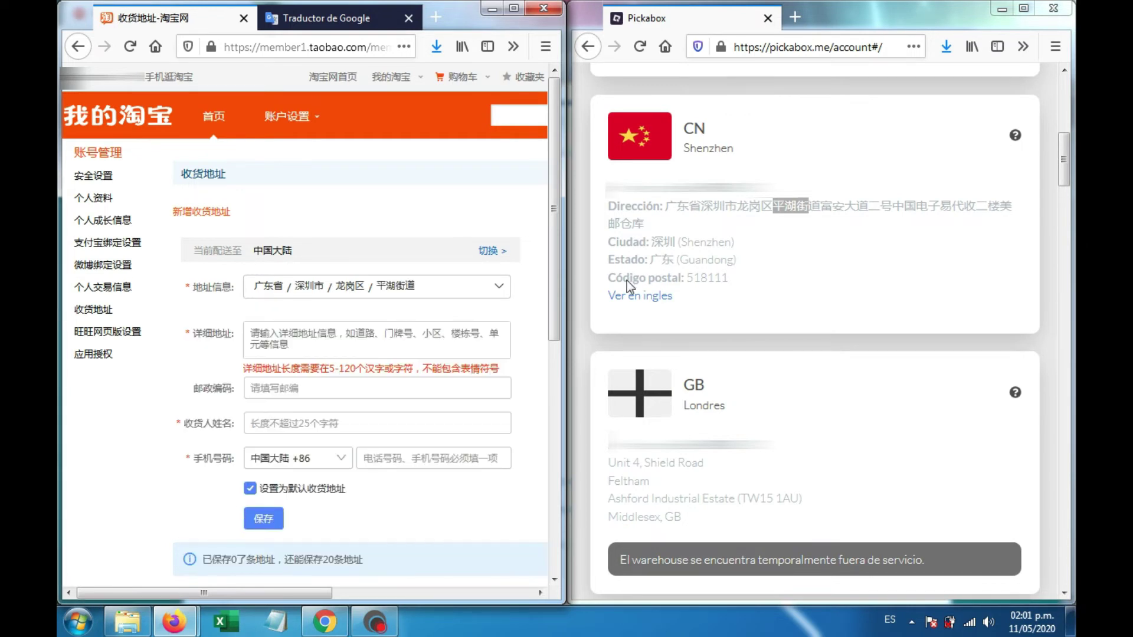
Copy the Chinese street address from Pickabox into the detailed address box
{"action": "left_click", "coordinate": [687, 236]}
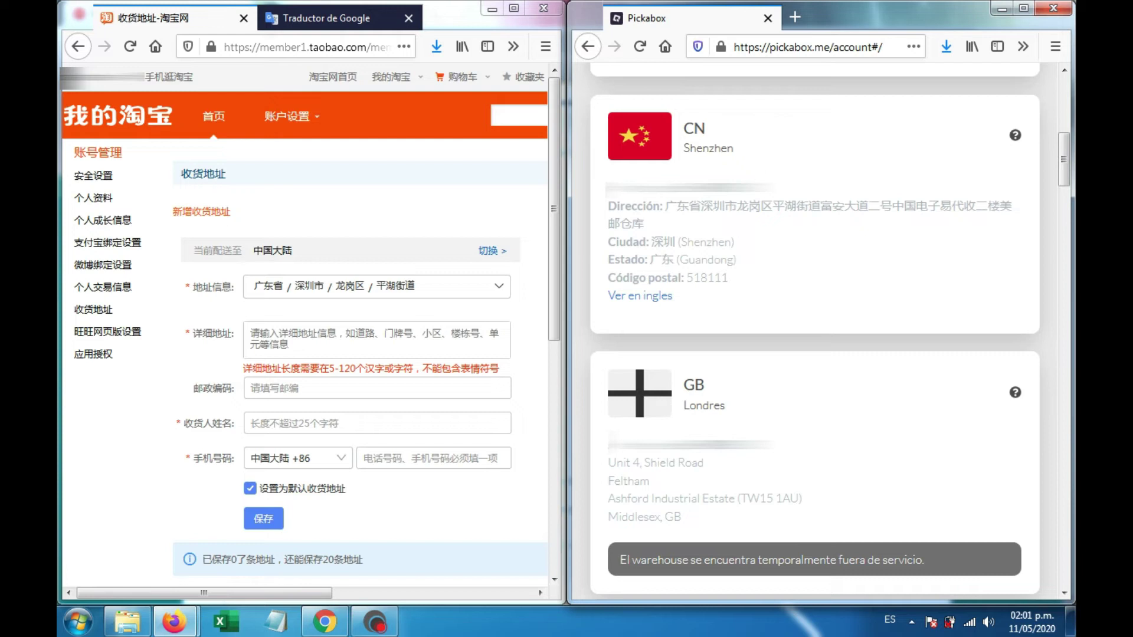
{"action": "left_click_drag", "start_coordinate": [665, 205], "coordinate": [649, 225]}
{"action": "right_click", "coordinate": [639, 220]}
{"action": "left_click", "coordinate": [661, 233]}
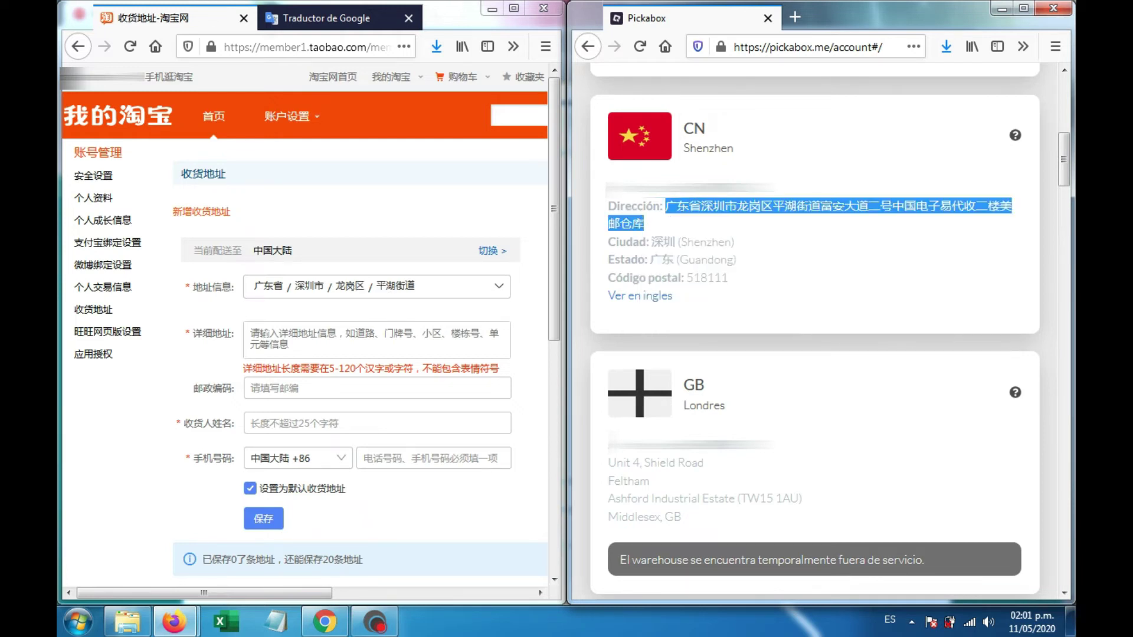
{"action": "right_click", "coordinate": [266, 338]}
{"action": "left_click", "coordinate": [304, 407]}
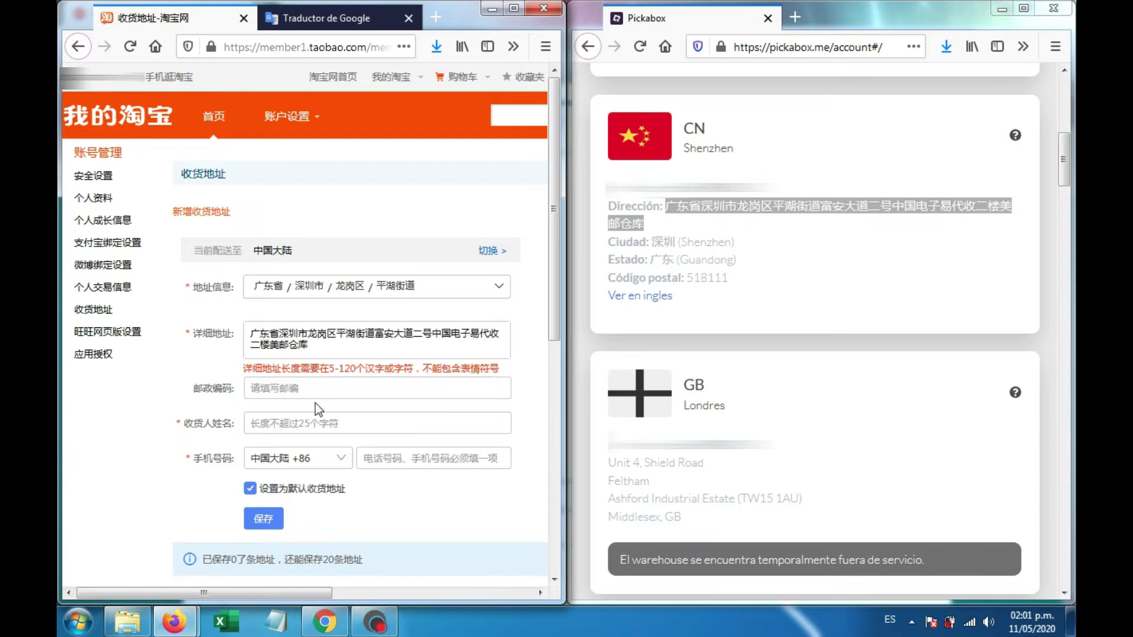
{"action": "left_click", "coordinate": [525, 313]}
Copy the postal code 518111 from Pickabox into the 邮政编码 field
{"action": "left_click", "coordinate": [272, 392]}
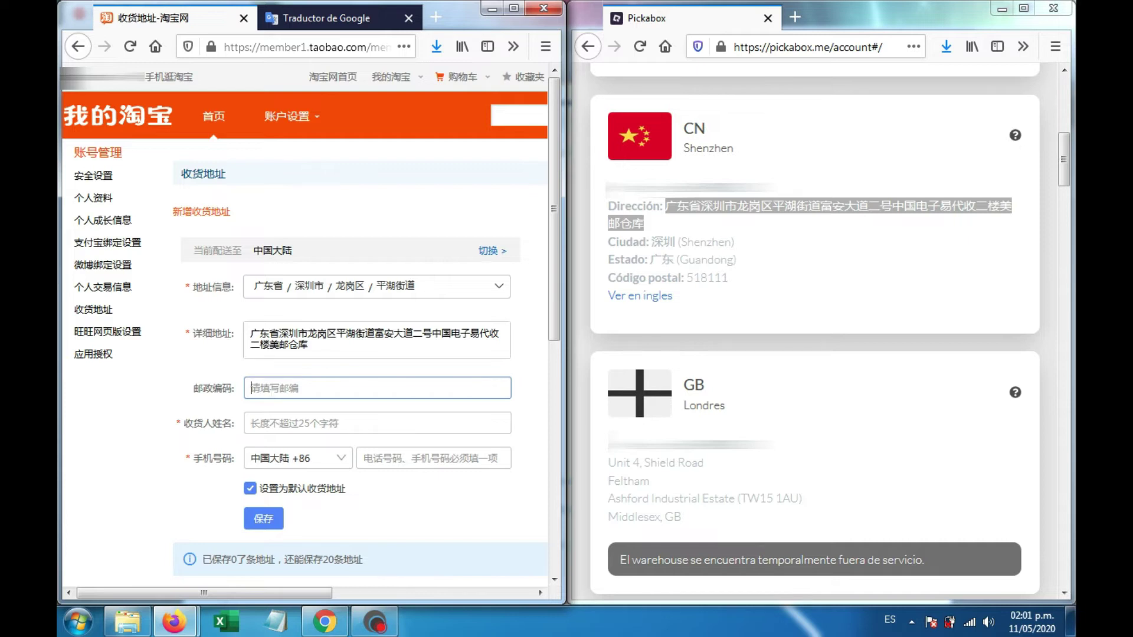
{"action": "double_click", "coordinate": [688, 277]}
{"action": "right_click", "coordinate": [688, 278]}
{"action": "left_click", "coordinate": [702, 292]}
{"action": "left_click", "coordinate": [261, 389]}
{"action": "right_click", "coordinate": [262, 389]}
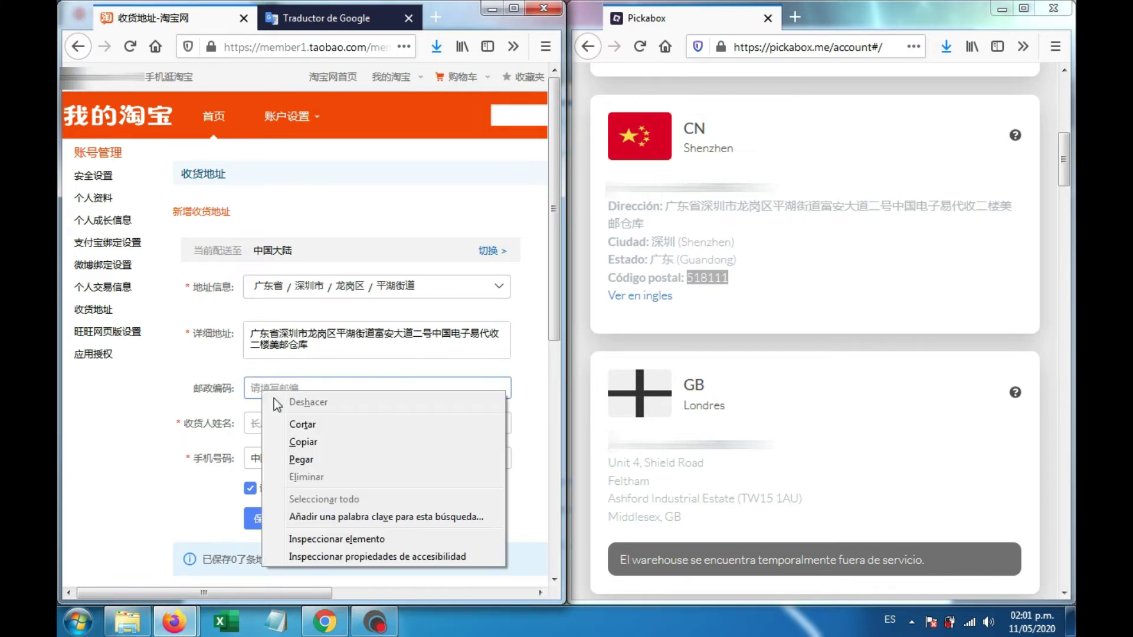
{"action": "left_click", "coordinate": [313, 459]}
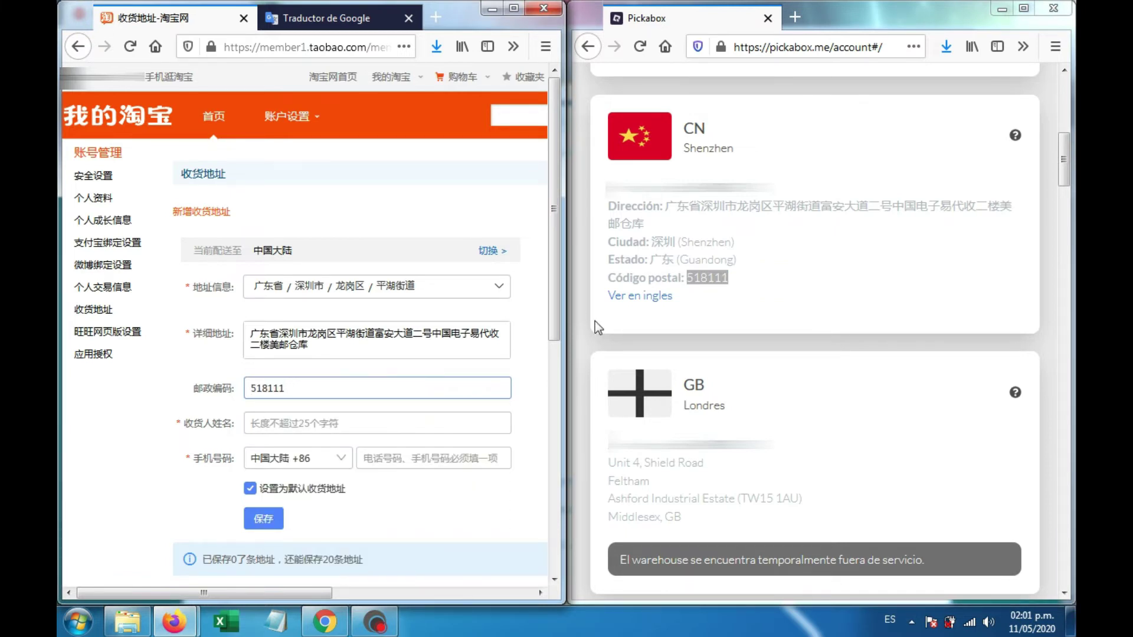
Paste the recipient's name into 收货人姓名, enter the phone number, and save the address
{"action": "left_click_drag", "start_coordinate": [756, 200], "coordinate": [611, 187]}
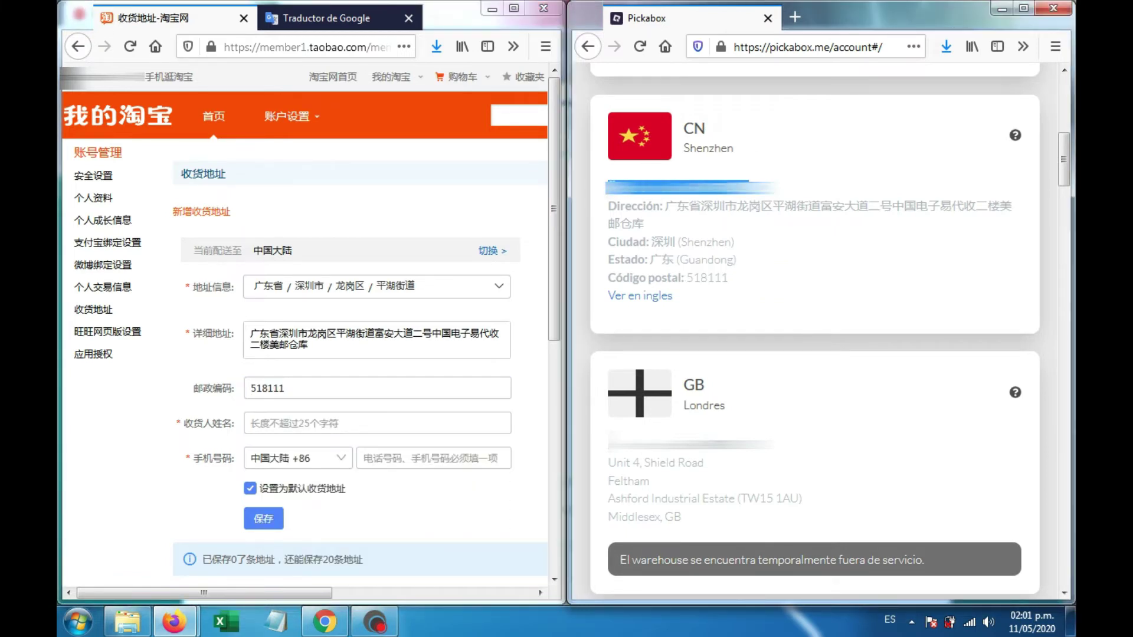
{"action": "right_click", "coordinate": [613, 190]}
{"action": "left_click", "coordinate": [636, 202]}
{"action": "right_click", "coordinate": [262, 423]}
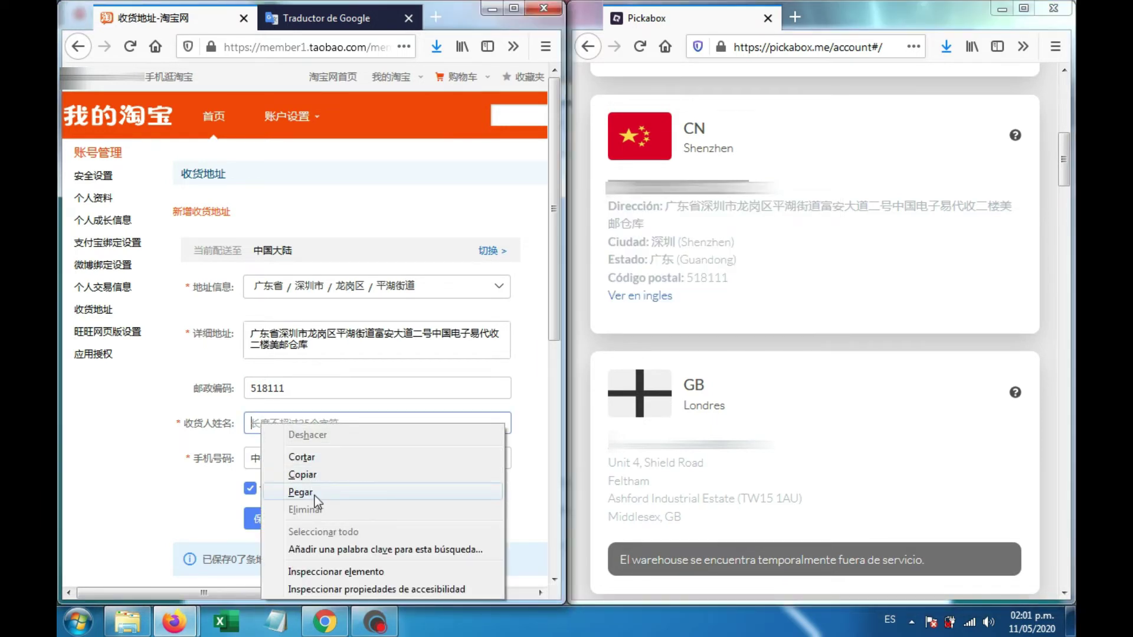
{"action": "left_click", "coordinate": [314, 494]}
{"action": "left_click", "coordinate": [438, 447]}
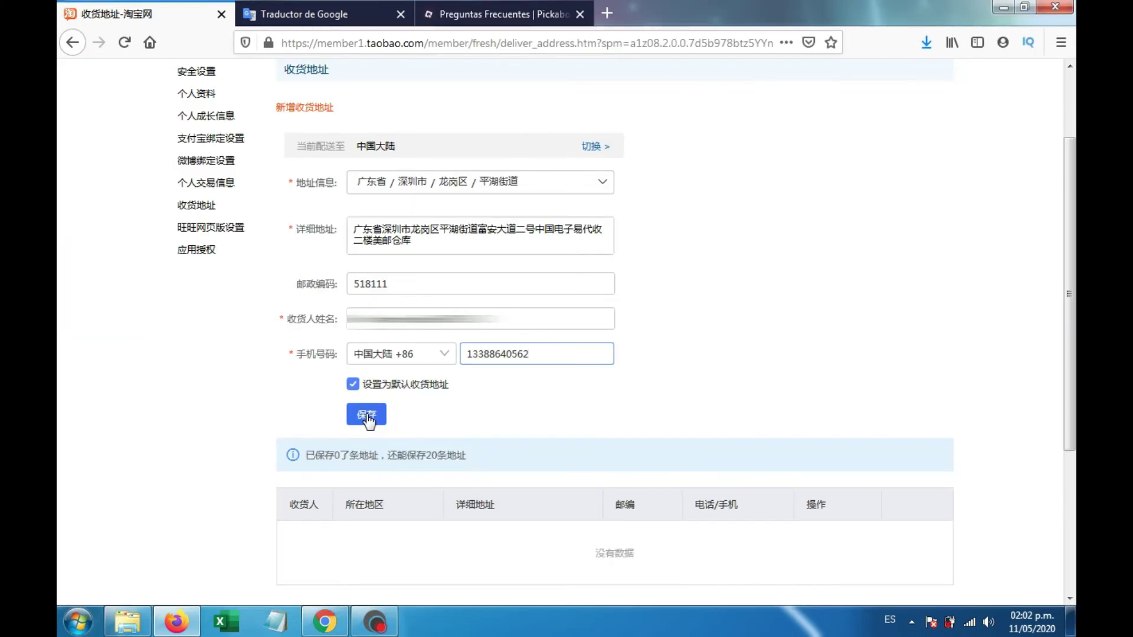
{"action": "left_click", "coordinate": [367, 416]}
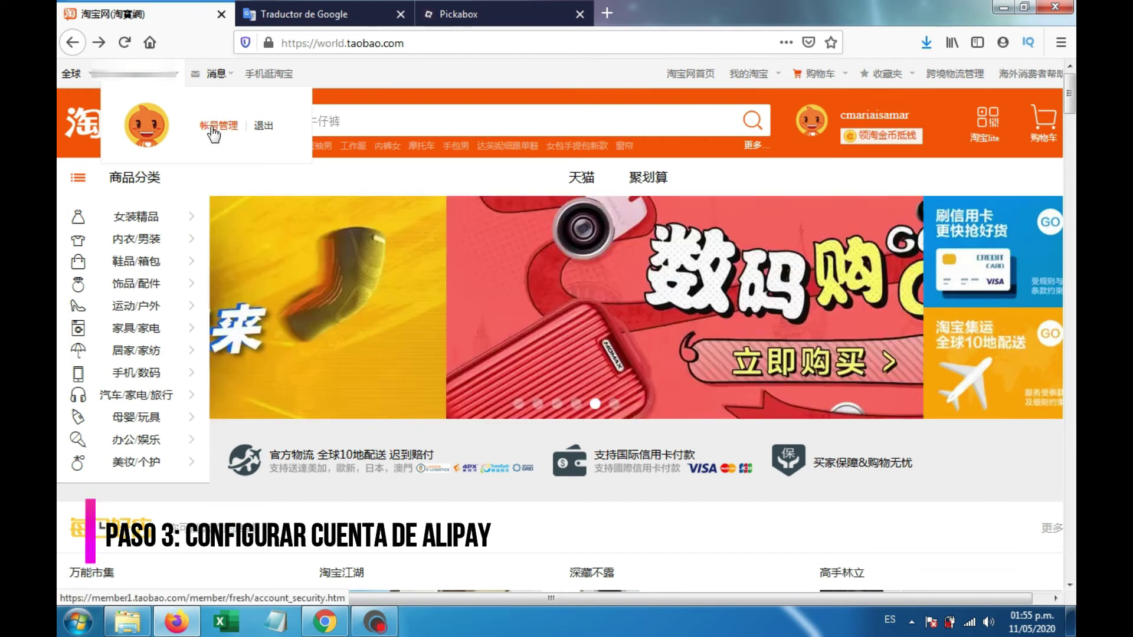
From account management, follow the security level line's 身份认证 link to Alipay verification
{"action": "left_click", "coordinate": [212, 131]}
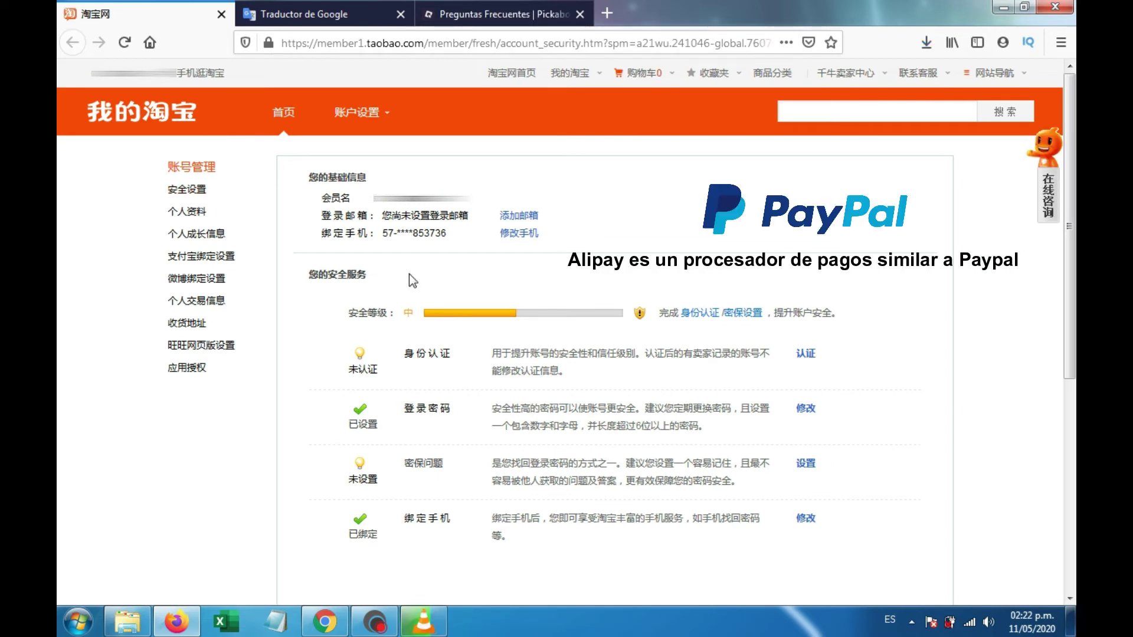
{"action": "left_click_drag", "start_coordinate": [335, 302], "coordinate": [851, 324]}
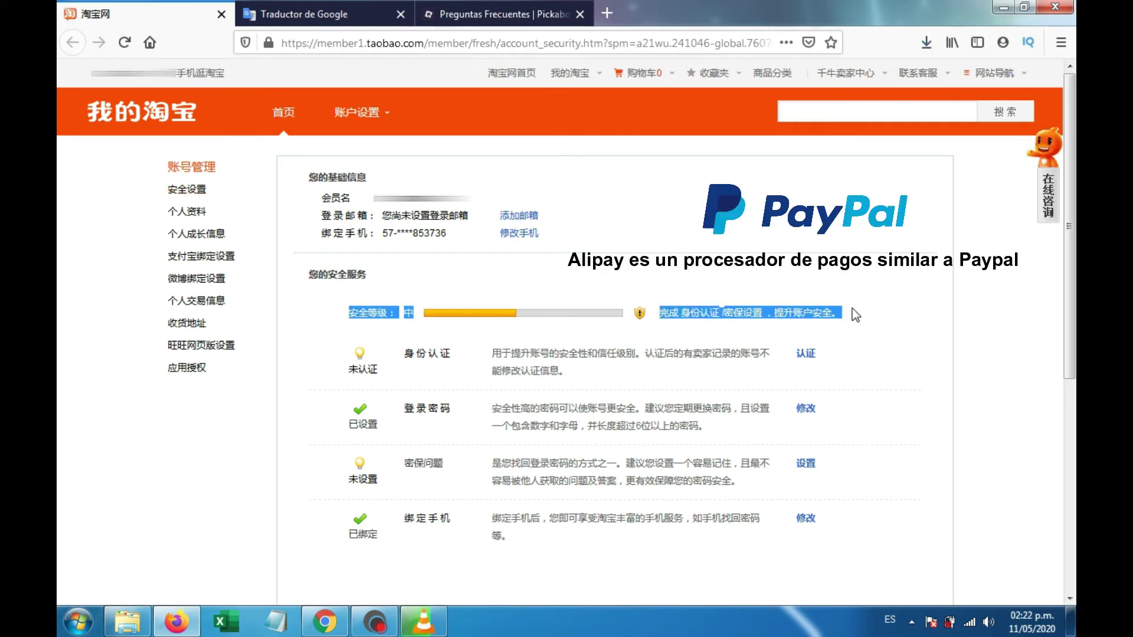
{"action": "left_click", "coordinate": [858, 344]}
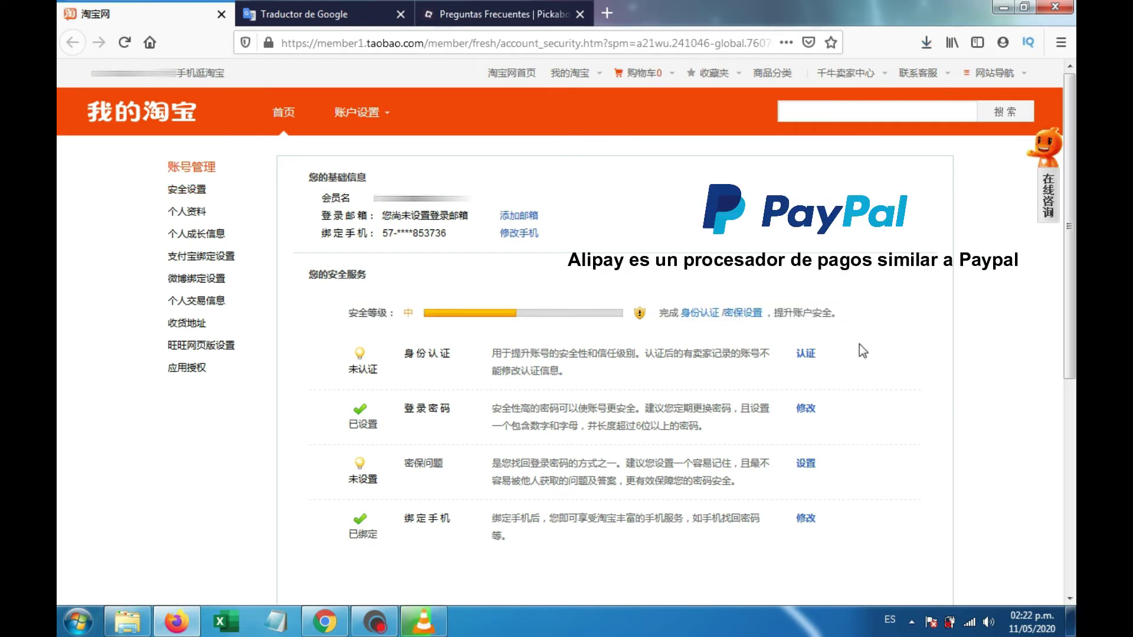
{"action": "left_click", "coordinate": [694, 314]}
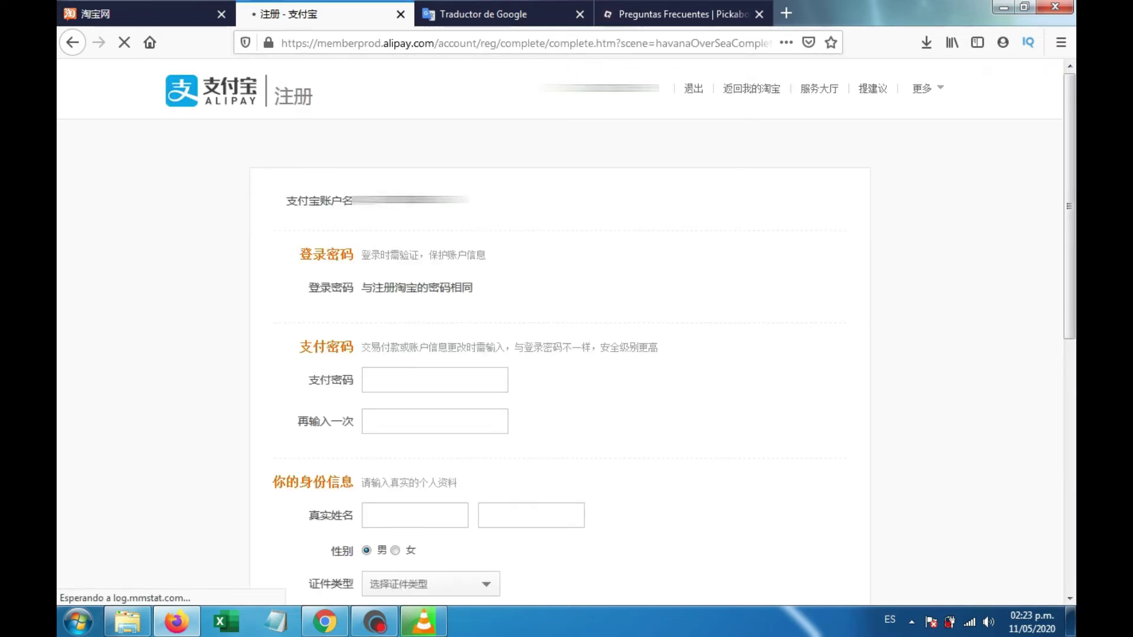
Enter the payment password twice and fill in the real name
{"action": "left_click", "coordinate": [402, 381]}
{"action": "type", "text": "•"}
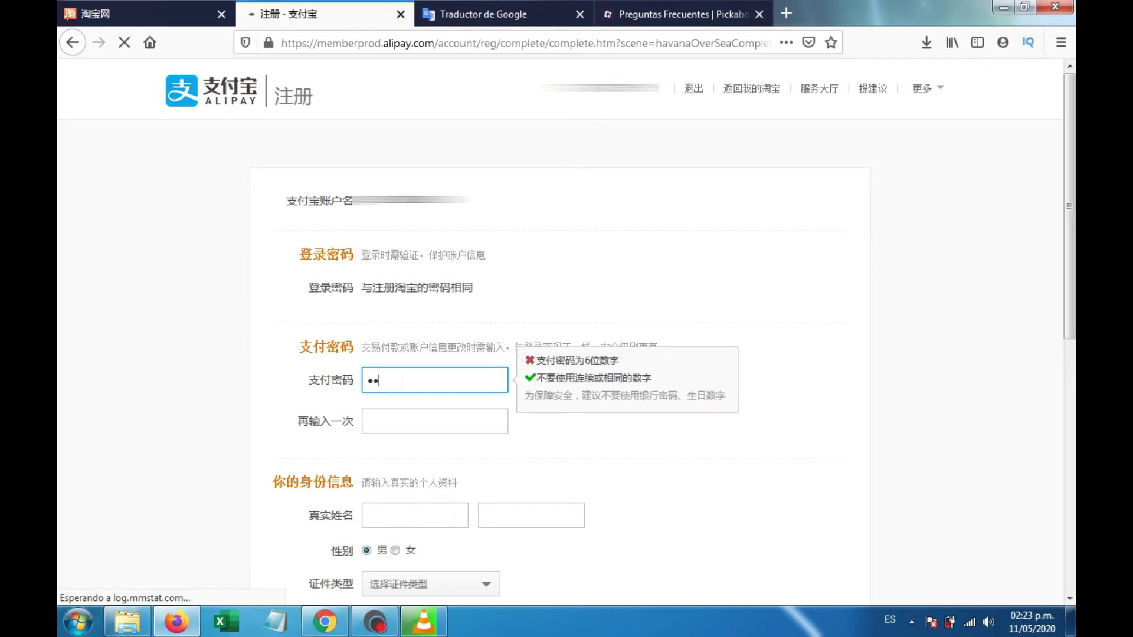
{"action": "left_click", "coordinate": [408, 422]}
{"action": "type", "text": "••"}
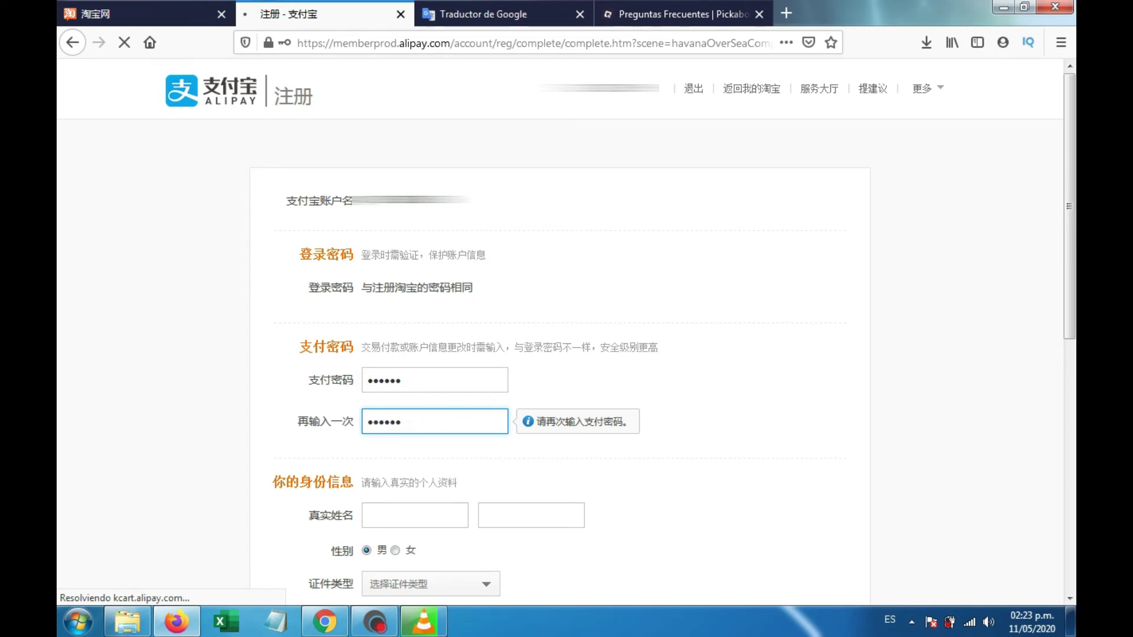
{"action": "key", "text": "Tab"}
{"action": "scroll", "coordinate": [566, 331], "scroll_direction": "down", "scroll_amount": 7}
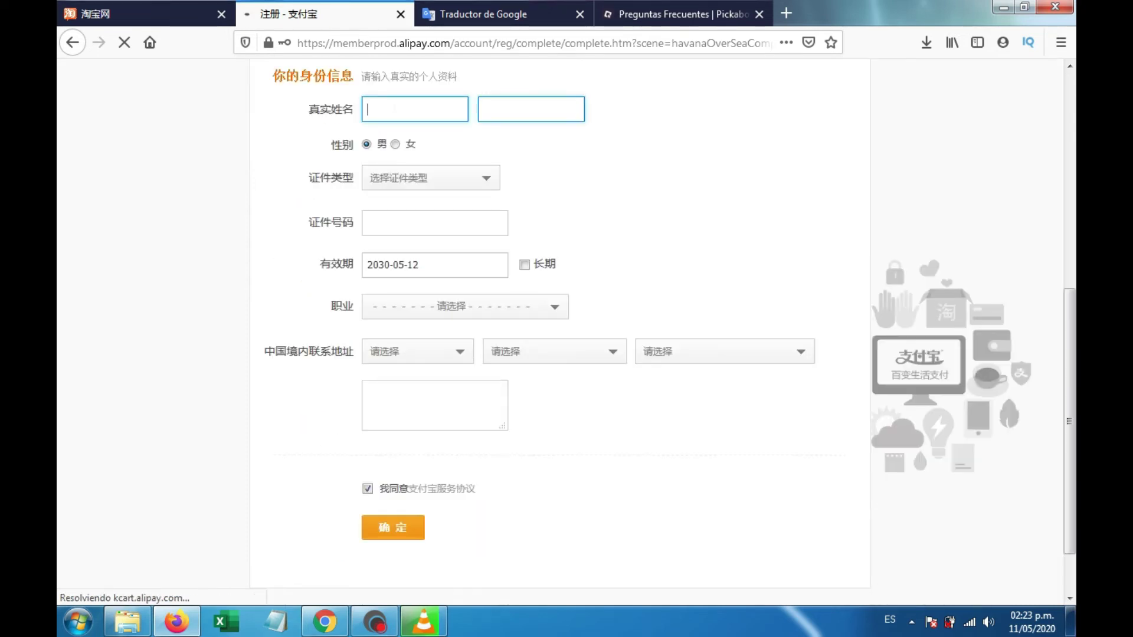
{"action": "type", "text": "M"}
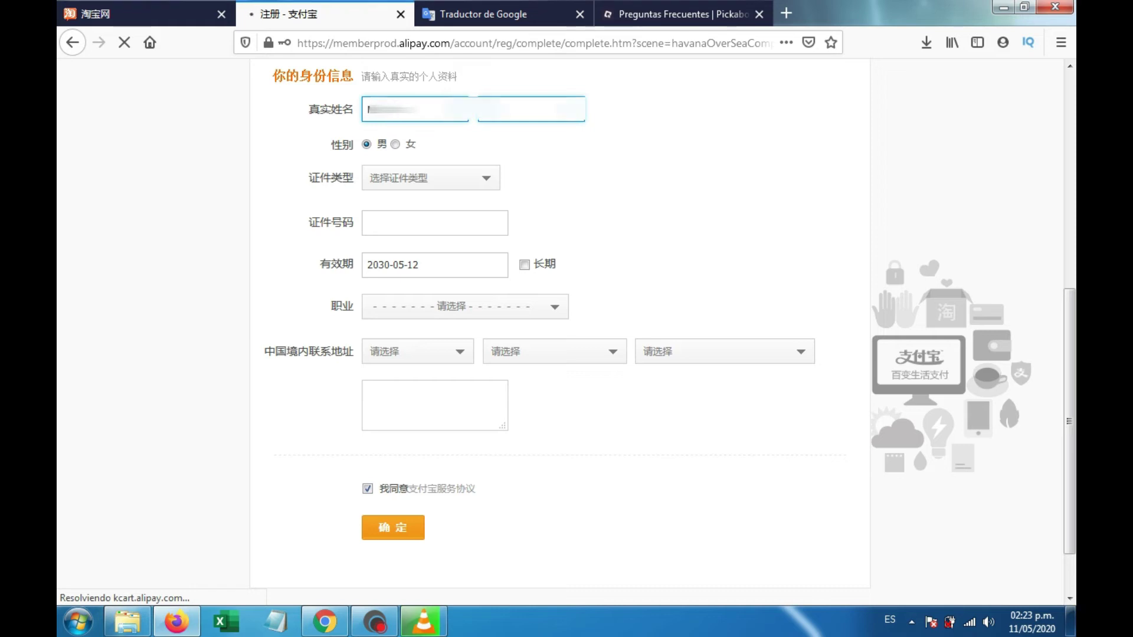
{"action": "type", "text": "ichael"}
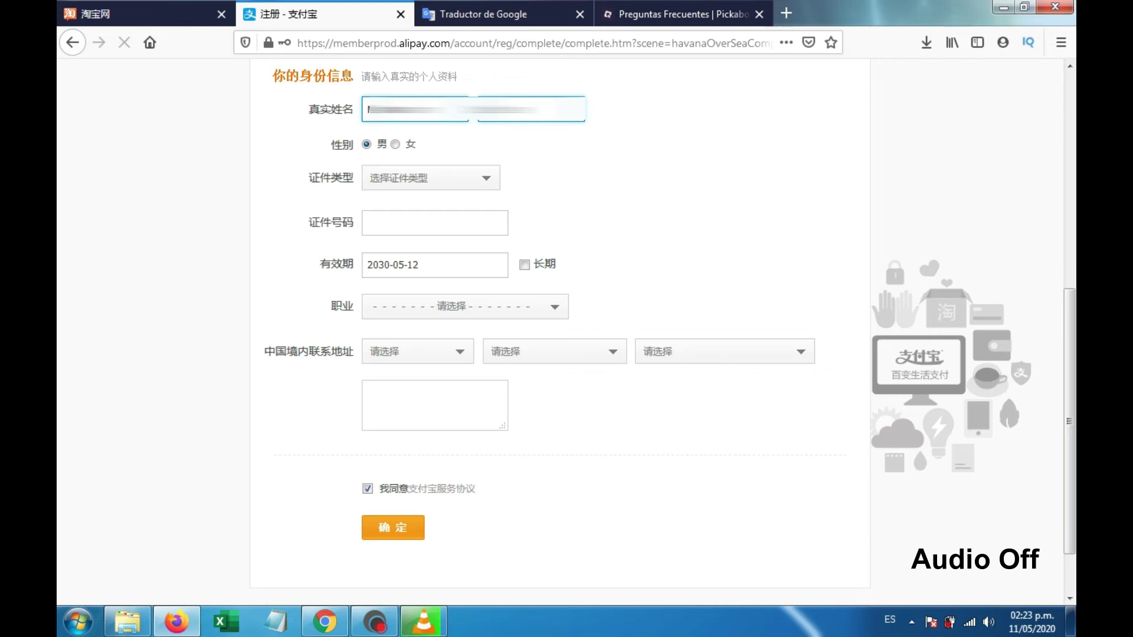
Set the gender to 女 (female), checking the wording in the translator
{"action": "left_click", "coordinate": [395, 144]}
{"action": "left_click_drag", "start_coordinate": [426, 154], "coordinate": [330, 146]}
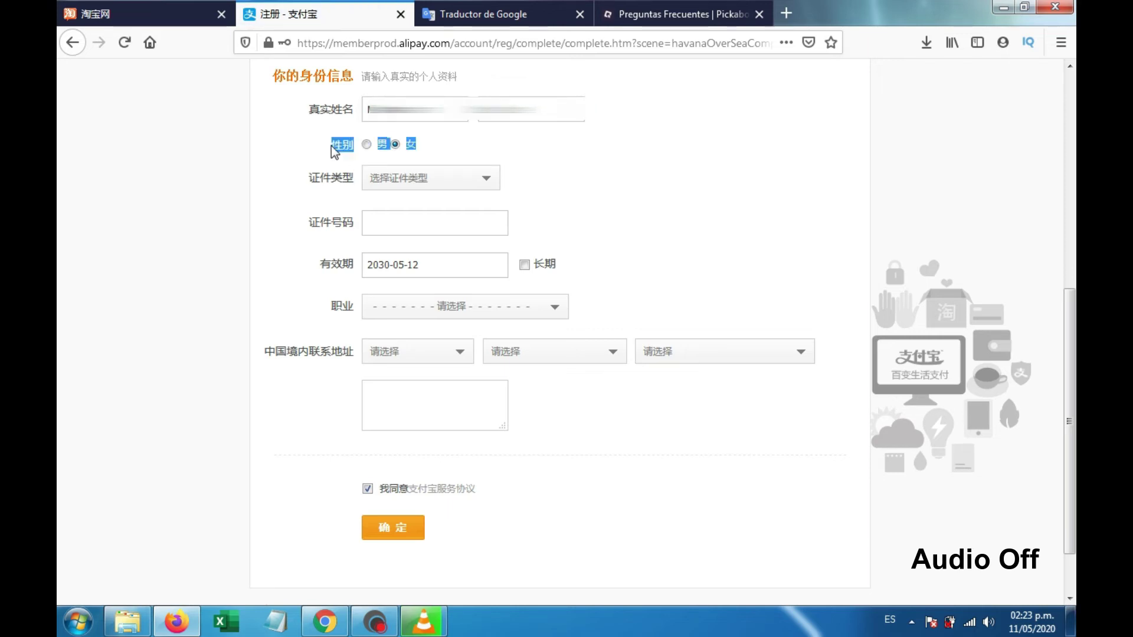
{"action": "key", "text": "ctrl+Tab"}
{"action": "key", "text": "ctrl+a"}
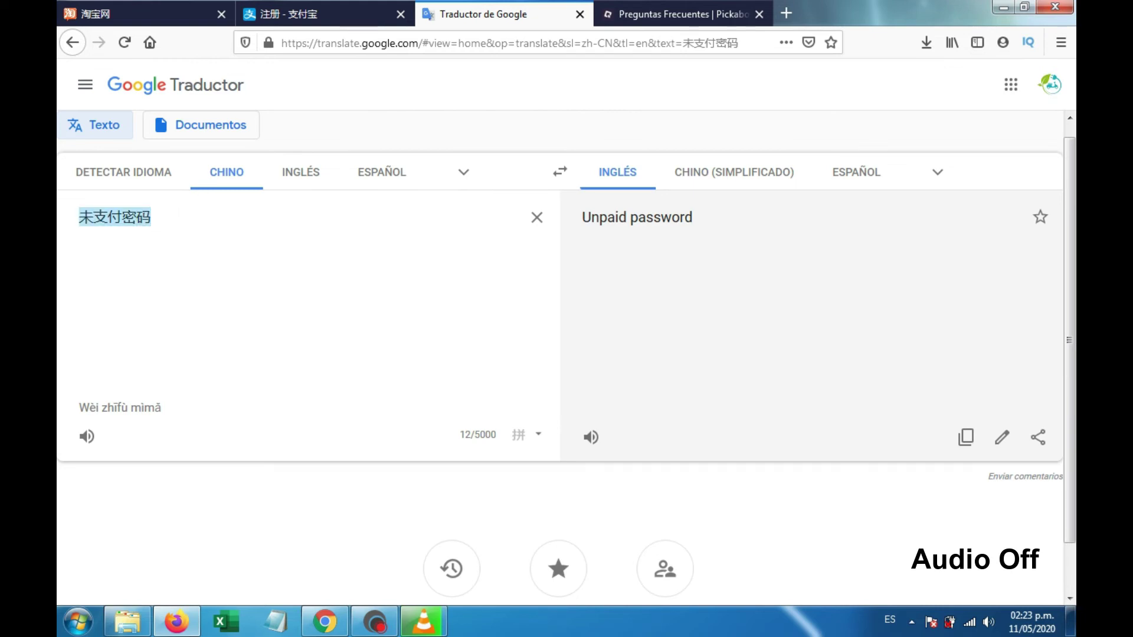
{"action": "key", "text": "ctrl+v"}
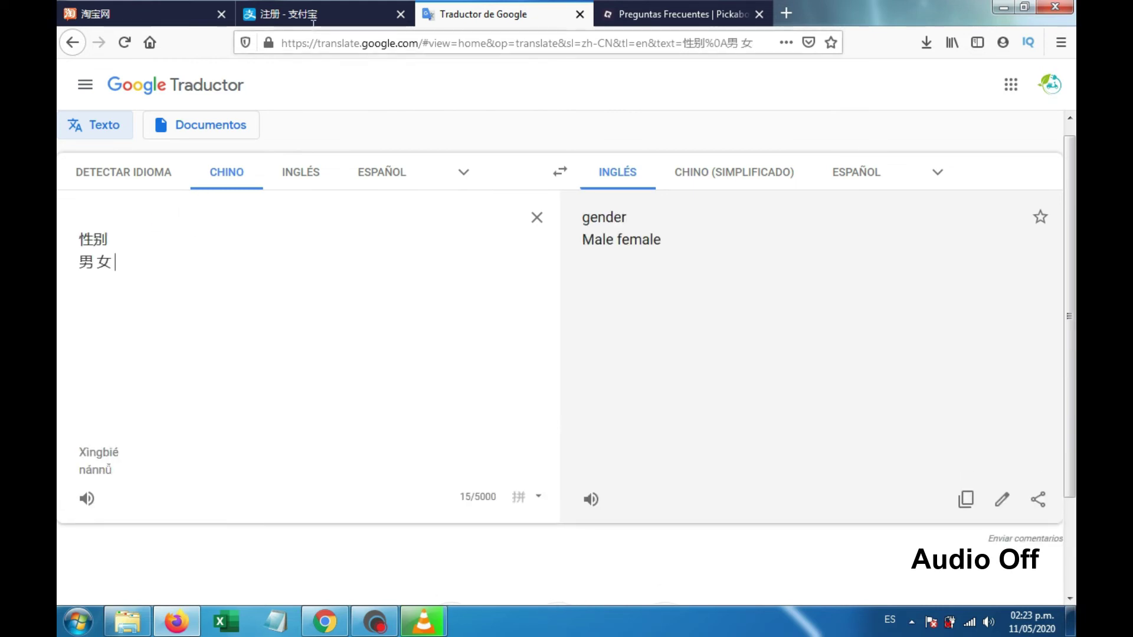
{"action": "key", "text": "ctrl+shift+Tab"}
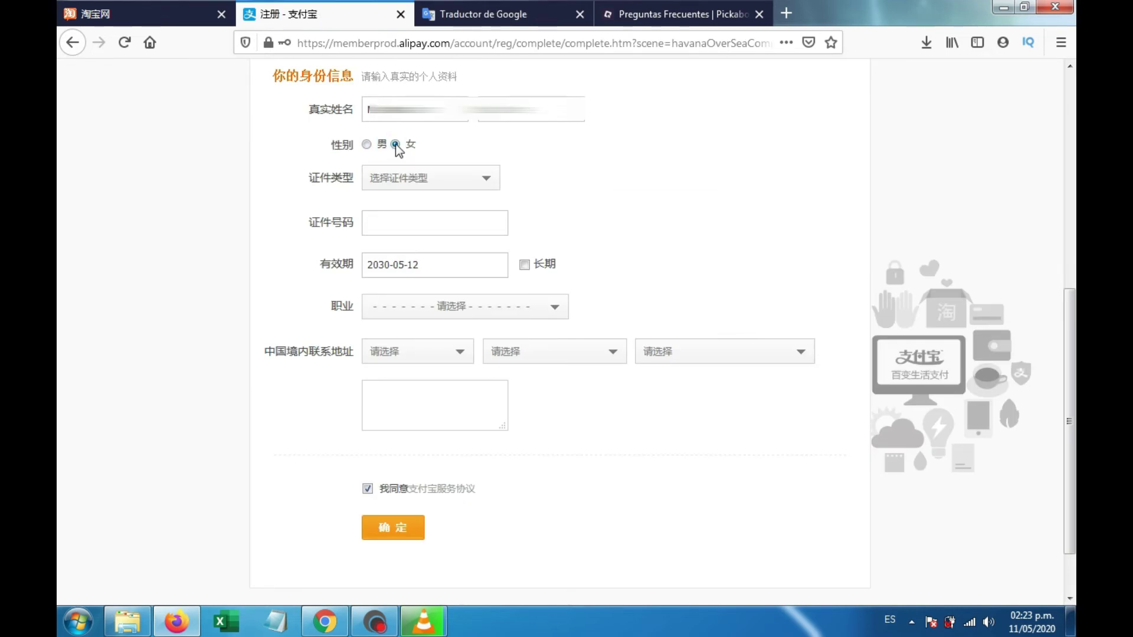
Enter the ID number and mark it valid long-term (长期)
{"action": "left_click", "coordinate": [418, 184]}
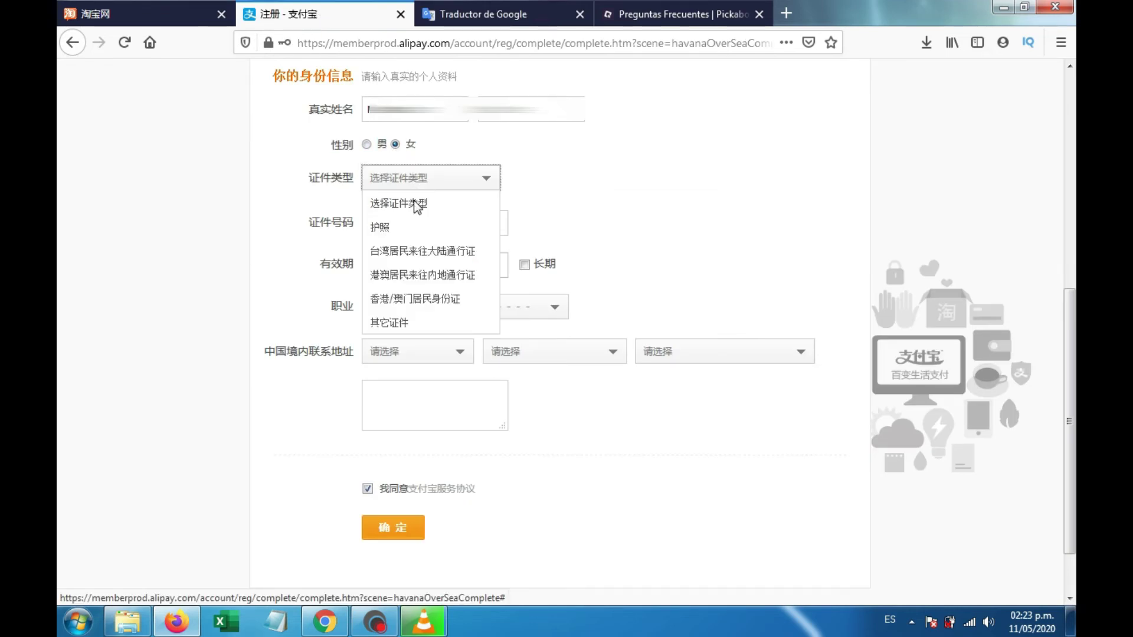
{"action": "left_click", "coordinate": [419, 203]}
{"action": "left_click", "coordinate": [390, 223]}
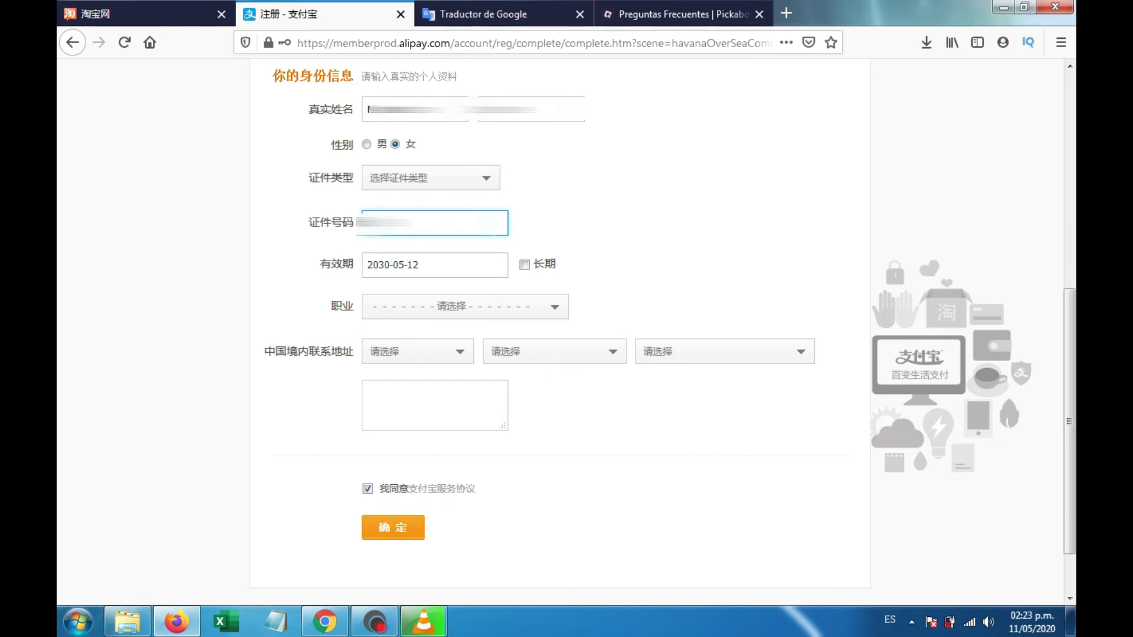
{"action": "type", "text": "00"}
{"action": "key", "text": "BackSpace"}
{"action": "key", "text": "BackSpace"}
{"action": "key", "text": "BackSpace"}
{"action": "key", "text": "BackSpace"}
{"action": "key", "text": "BackSpace"}
{"action": "key", "text": "BackSpace"}
{"action": "key", "text": "BackSpace"}
{"action": "key", "text": "BackSpace"}
{"action": "key", "text": "BackSpace"}
{"action": "type", "text": "0000000"}
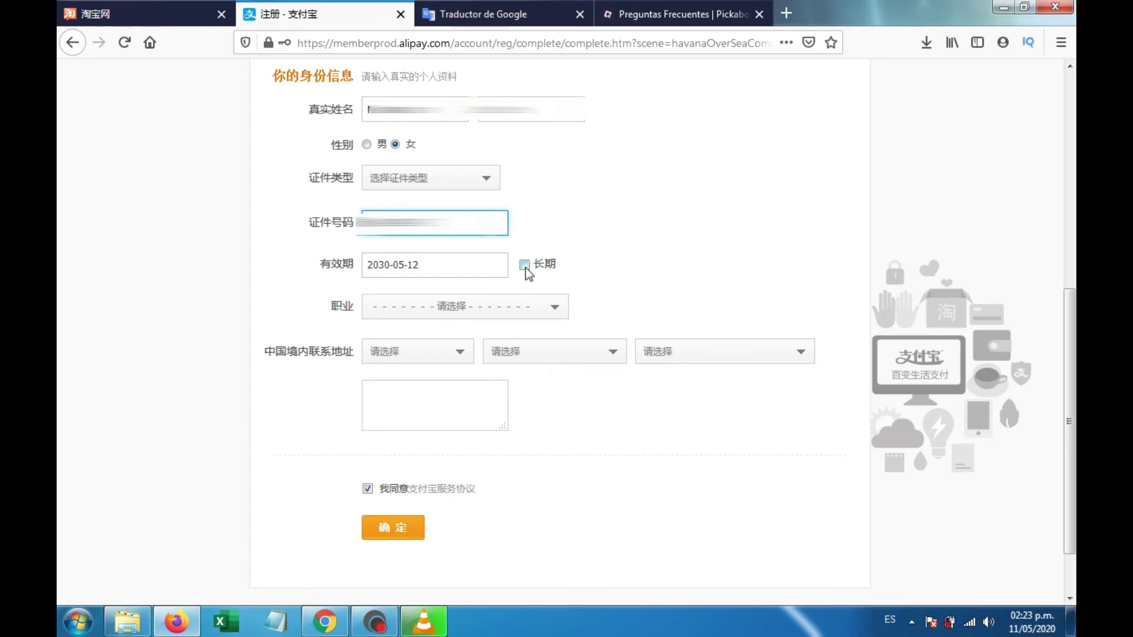
{"action": "left_click", "coordinate": [524, 265]}
Check the occupation list, the 广东省/深圳市/龙岗区 contact address and the service agreement
{"action": "left_click", "coordinate": [503, 312]}
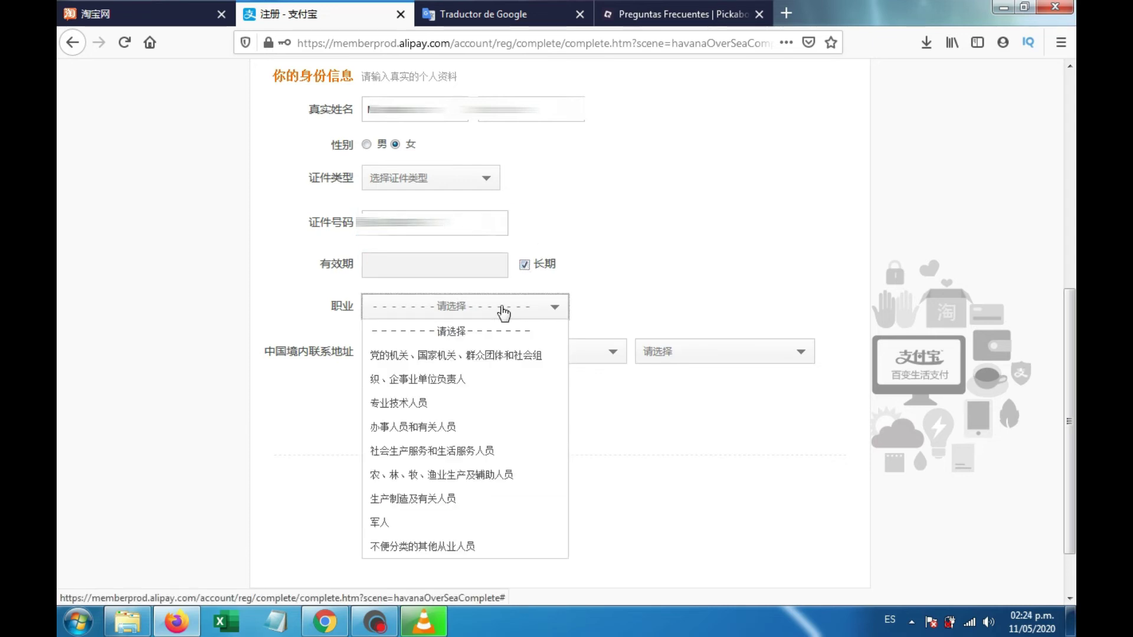
{"action": "left_click", "coordinate": [646, 293]}
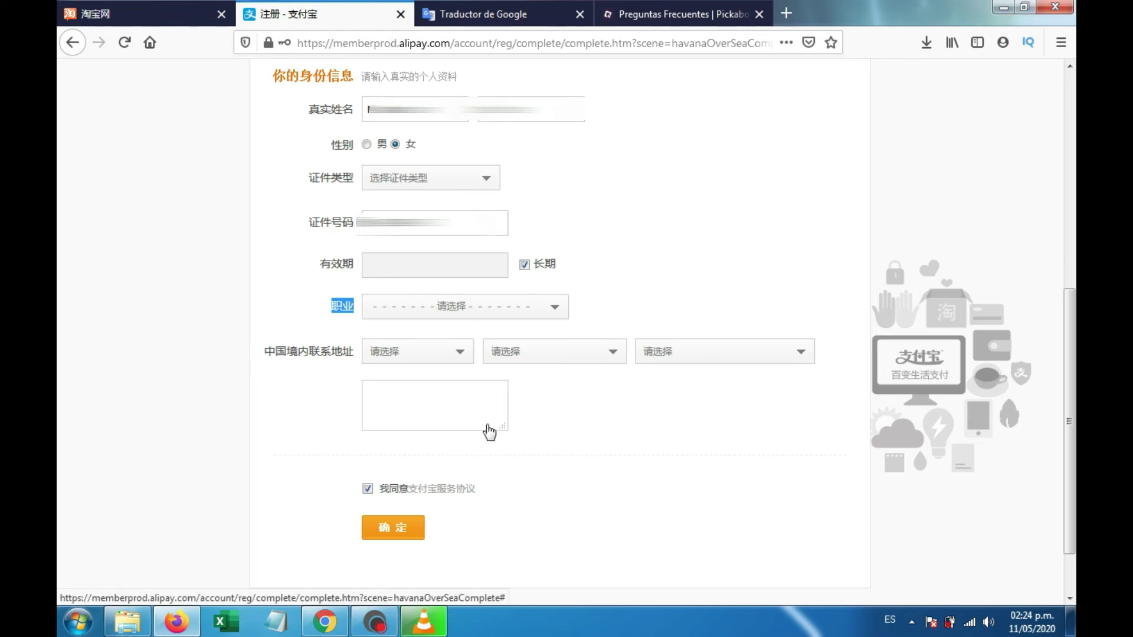
{"action": "left_click", "coordinate": [422, 358]}
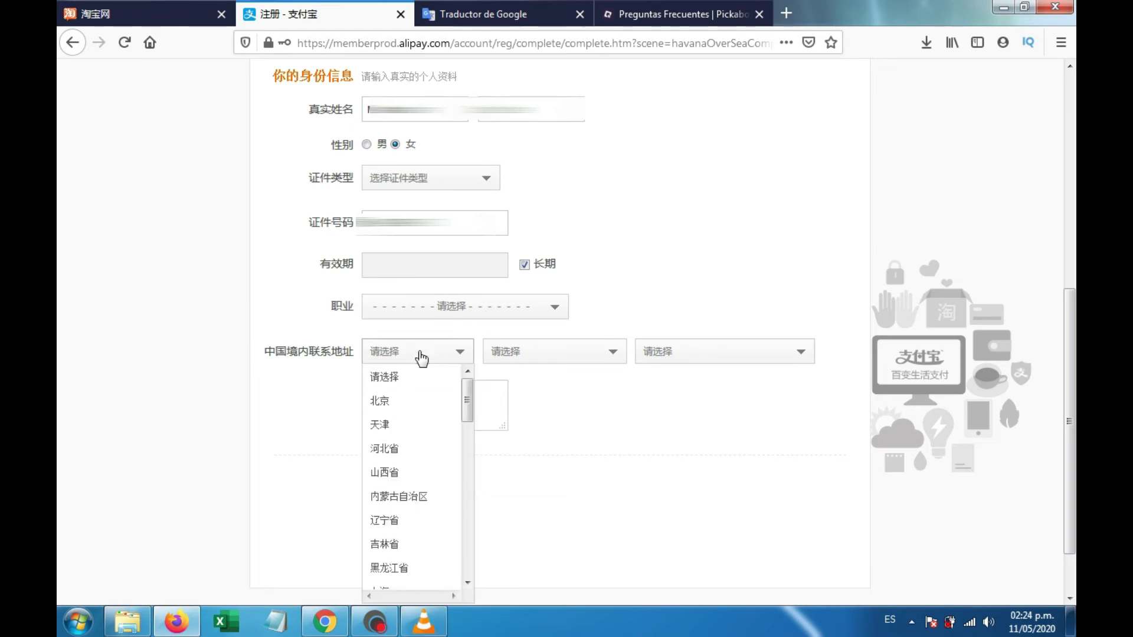
{"action": "double_click", "coordinate": [322, 351]}
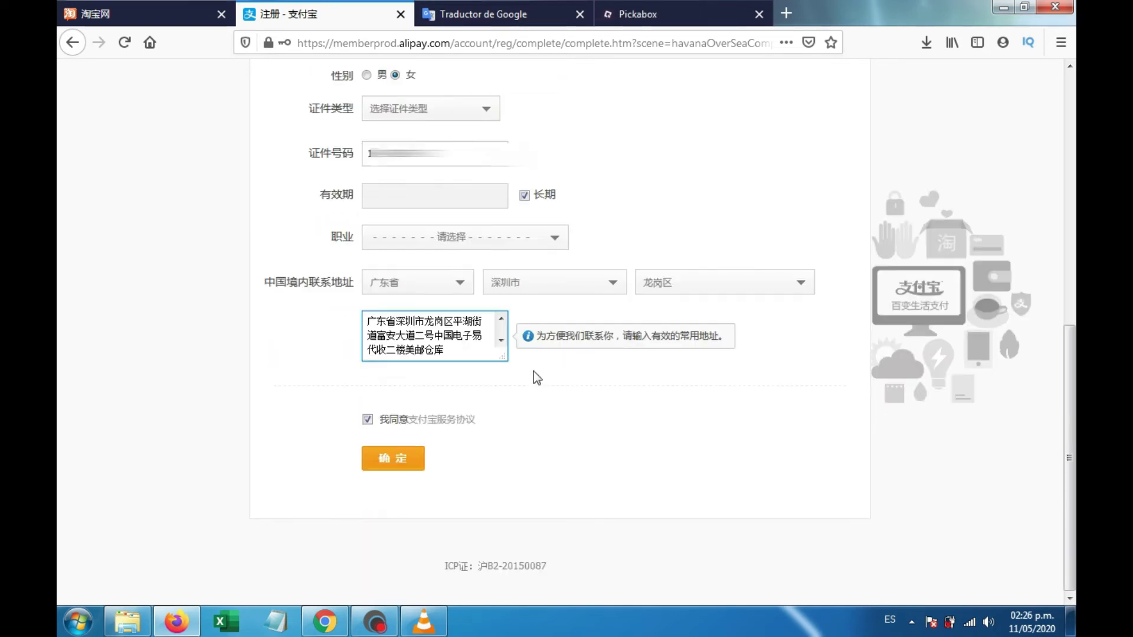
{"action": "left_click", "coordinate": [550, 368]}
{"action": "left_click_drag", "start_coordinate": [502, 356], "coordinate": [587, 397]}
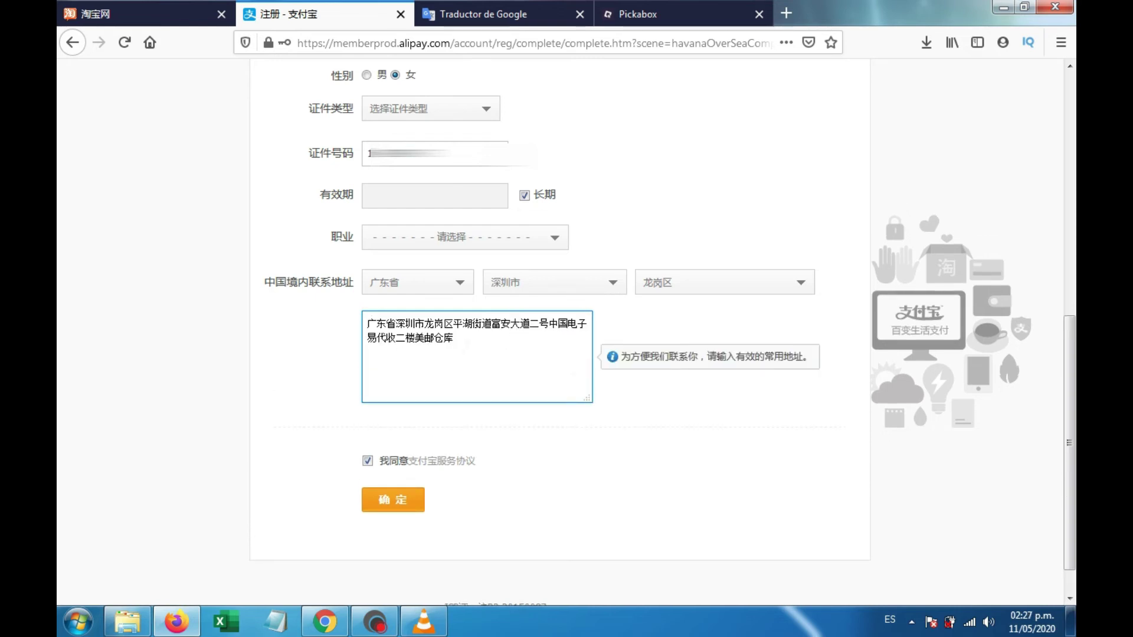
{"action": "left_click", "coordinate": [649, 327]}
{"action": "left_click_drag", "start_coordinate": [383, 461], "coordinate": [477, 461]}
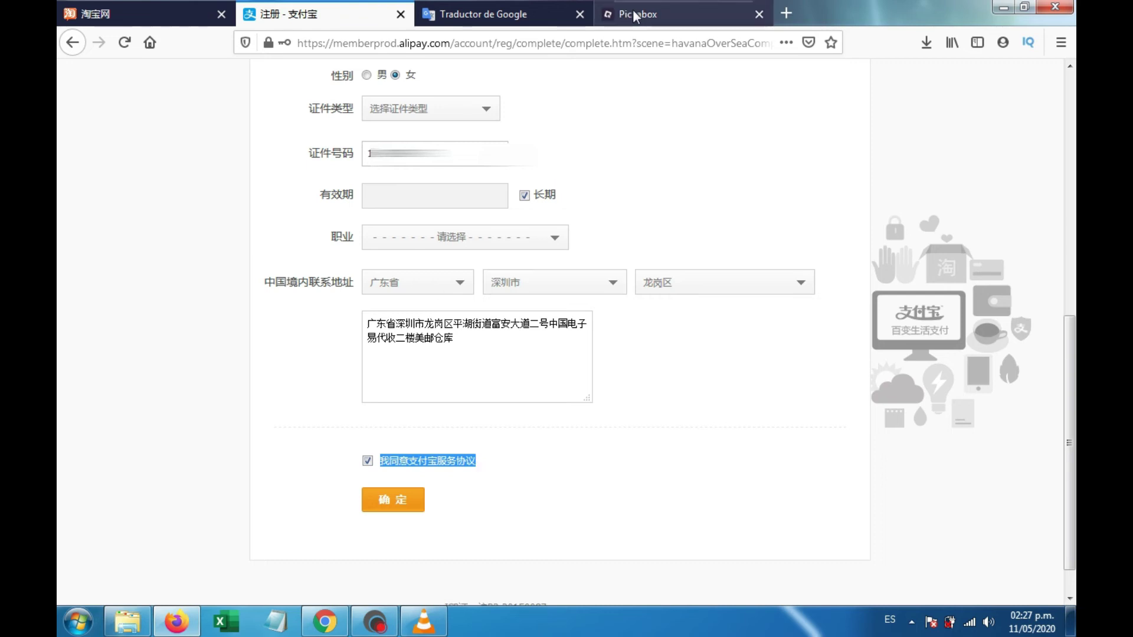
Attempt to submit the form, then change the ID type to 其它证件
{"action": "left_click", "coordinate": [503, 443]}
{"action": "left_click", "coordinate": [395, 503]}
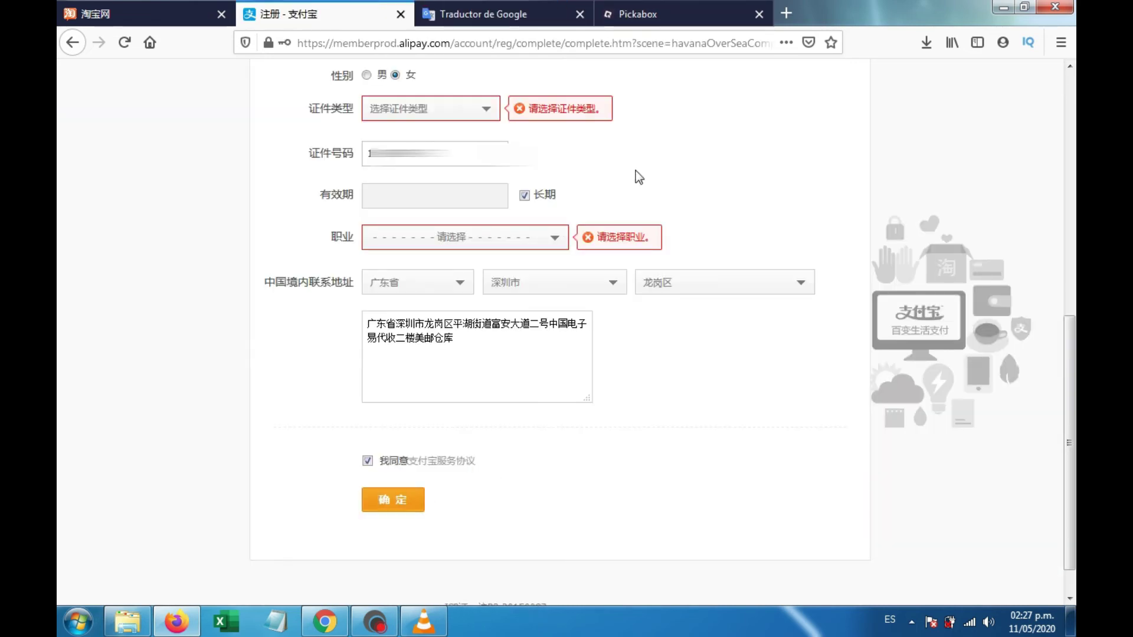
{"action": "left_click", "coordinate": [484, 109]}
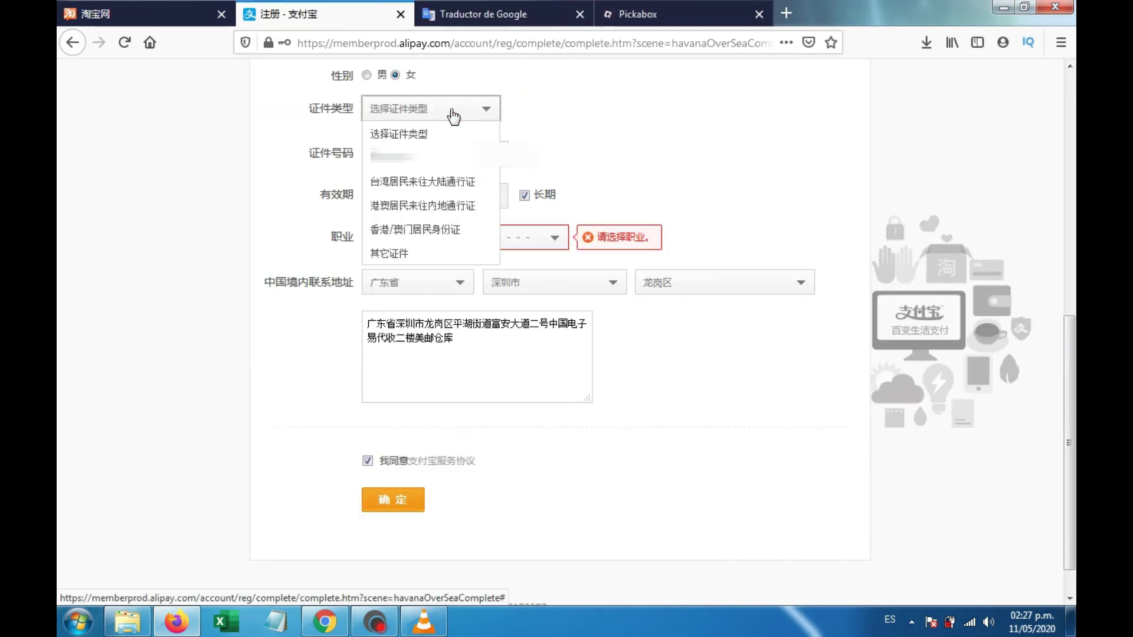
{"action": "left_click", "coordinate": [399, 253]}
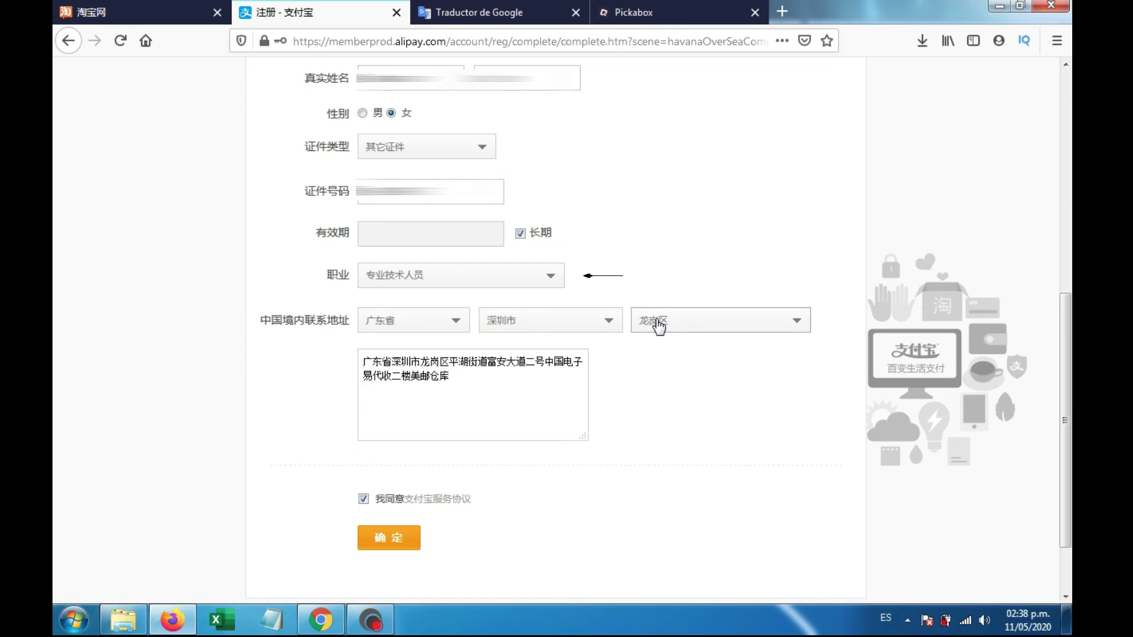
Verify 广东省, 深圳市 and 龙岗区 in the address and submit the registration
{"action": "left_click_drag", "start_coordinate": [392, 362], "coordinate": [365, 362]}
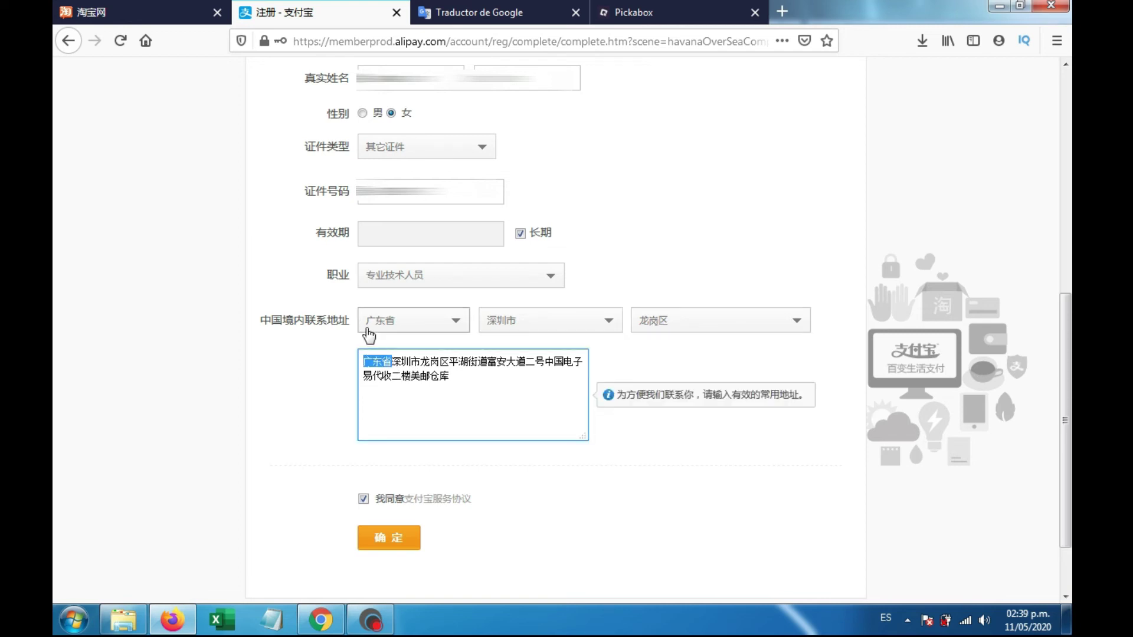
{"action": "left_click_drag", "start_coordinate": [380, 361], "coordinate": [411, 361]}
{"action": "key", "text": "ctrl+z"}
{"action": "left_click", "coordinate": [393, 361]}
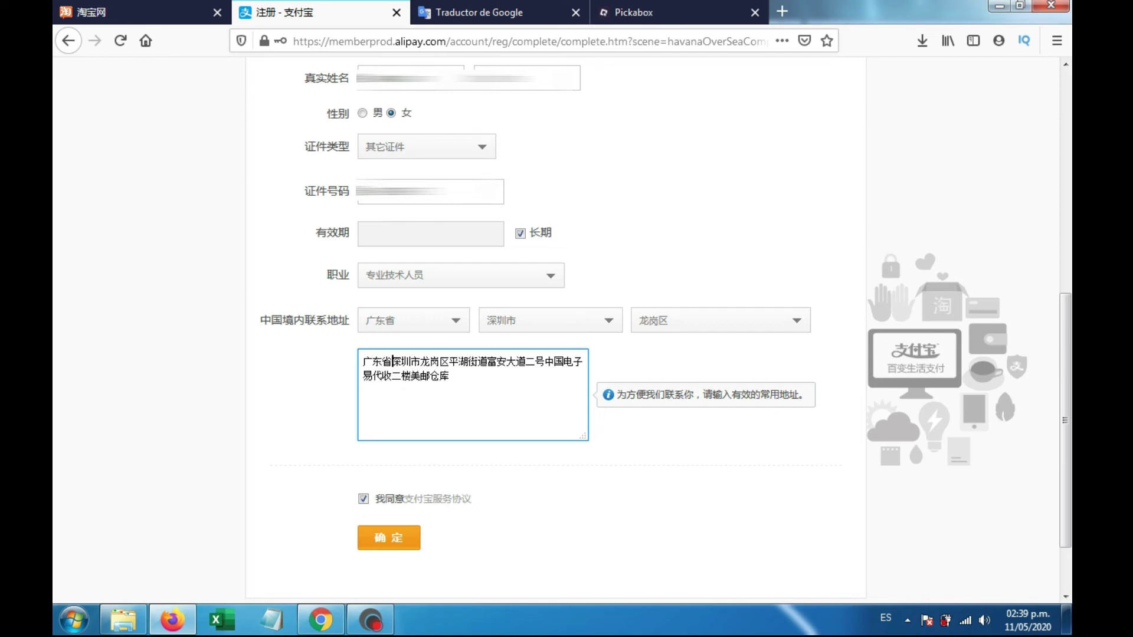
{"action": "left_click_drag", "start_coordinate": [393, 361], "coordinate": [411, 361]}
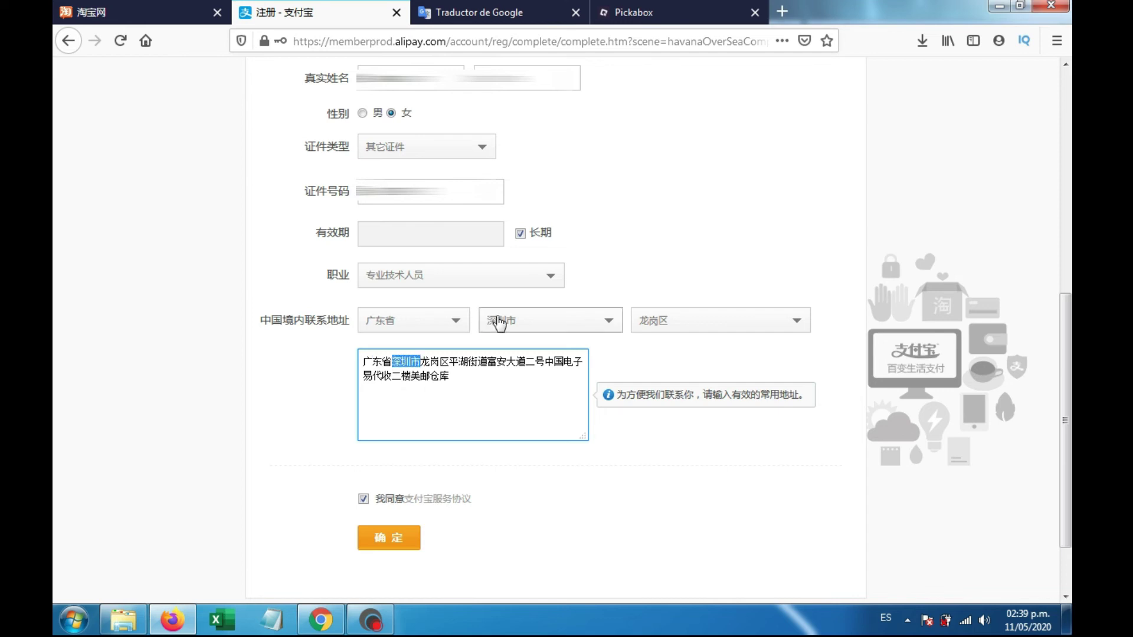
{"action": "left_click", "coordinate": [431, 361]}
{"action": "left_click_drag", "start_coordinate": [420, 361], "coordinate": [450, 361]}
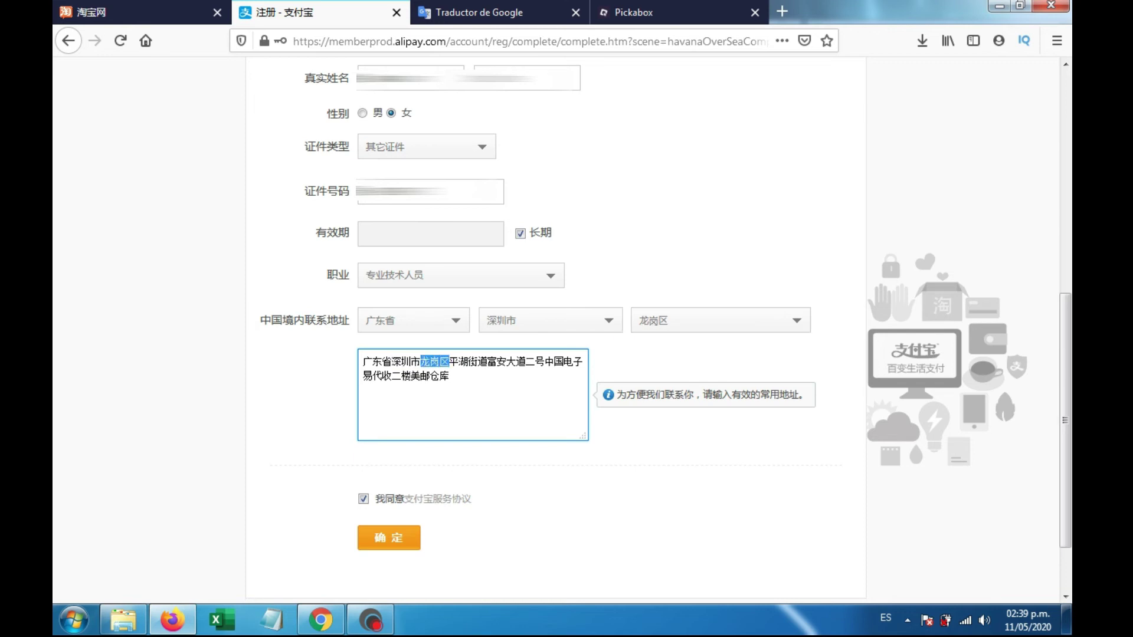
{"action": "left_click", "coordinate": [475, 376]}
{"action": "left_click", "coordinate": [392, 543]}
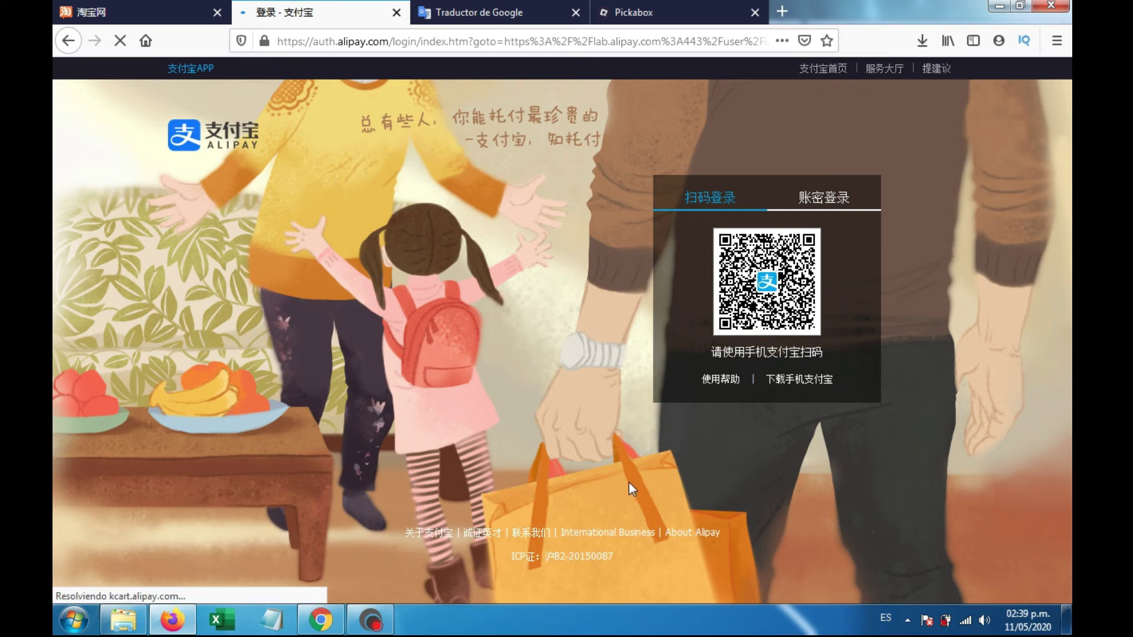
On the charger listing, select the first variant priced ¥69.99
{"action": "mouse_move", "coordinate": [719, 388]}
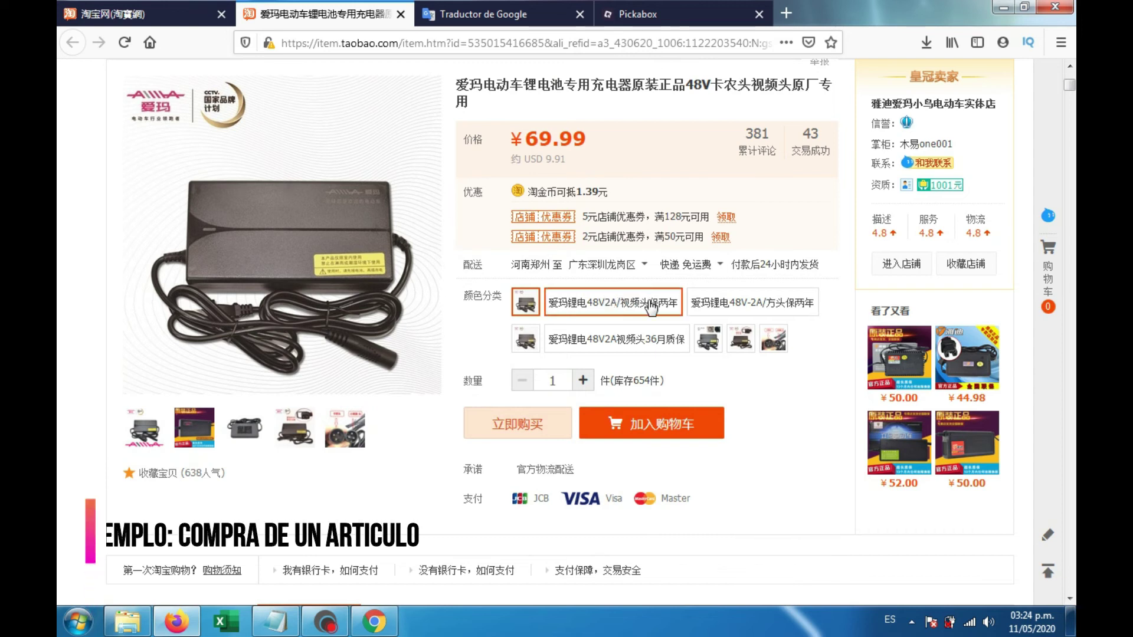
{"action": "left_click", "coordinate": [753, 302]}
{"action": "left_click", "coordinate": [708, 338]}
{"action": "left_click", "coordinate": [525, 302]}
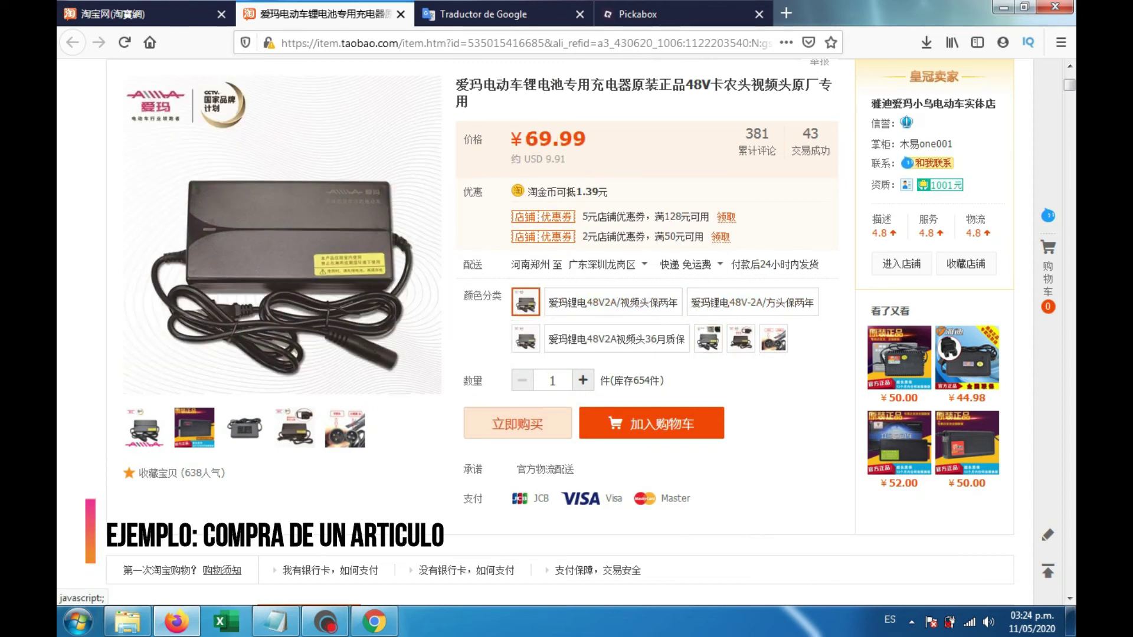
Note the ¥69.99 price and buy the 48V charger immediately with 立即购买
{"action": "left_click_drag", "start_coordinate": [589, 140], "coordinate": [524, 159]}
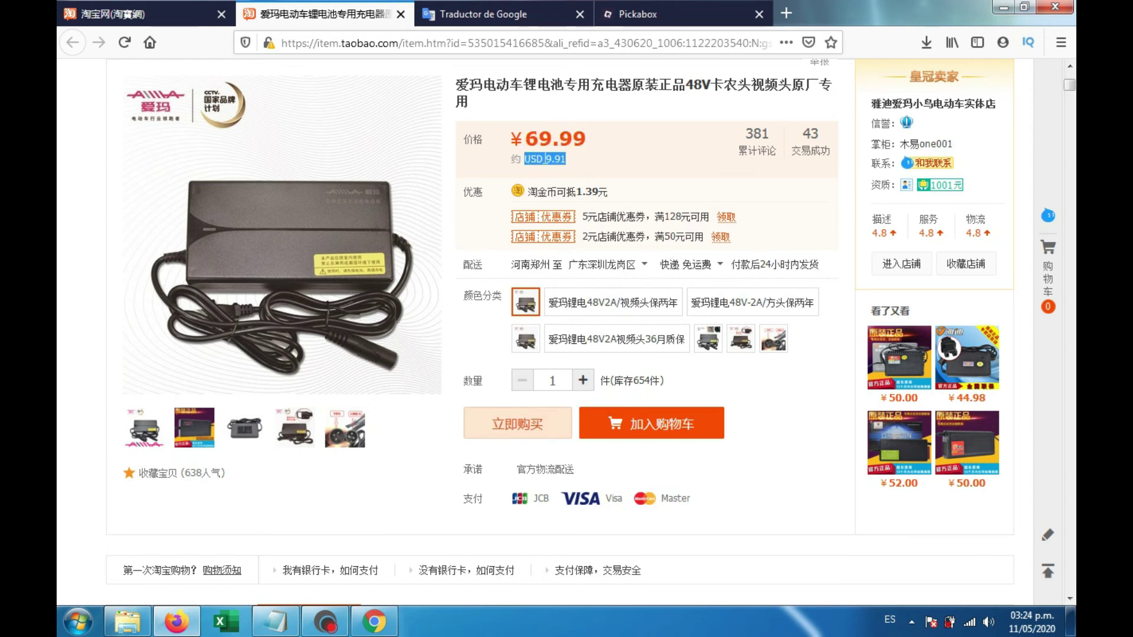
{"action": "left_click", "coordinate": [583, 165]}
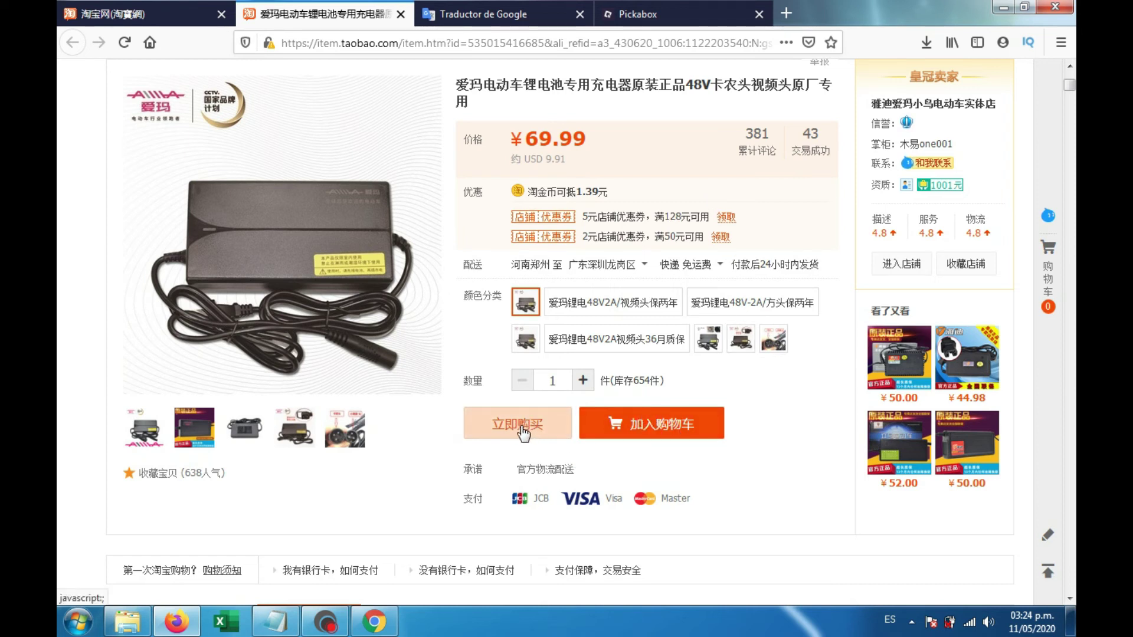
{"action": "left_click", "coordinate": [521, 428]}
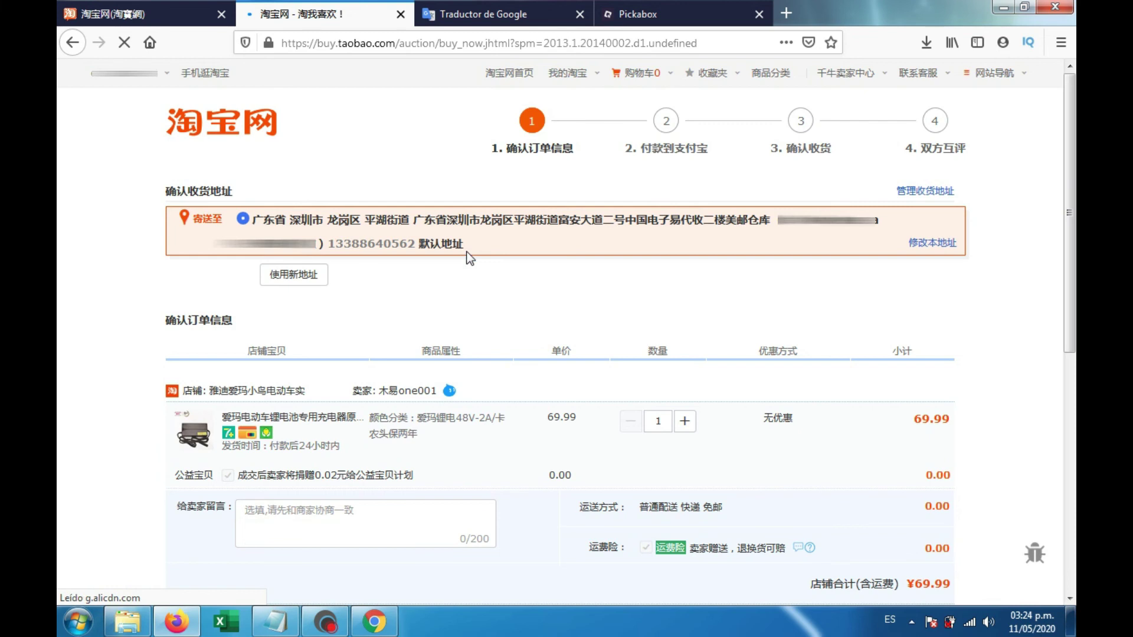
Confirm the saved Shenzhen shipping address and submit the ¥69.99 order
{"action": "triple_click", "coordinate": [343, 227]}
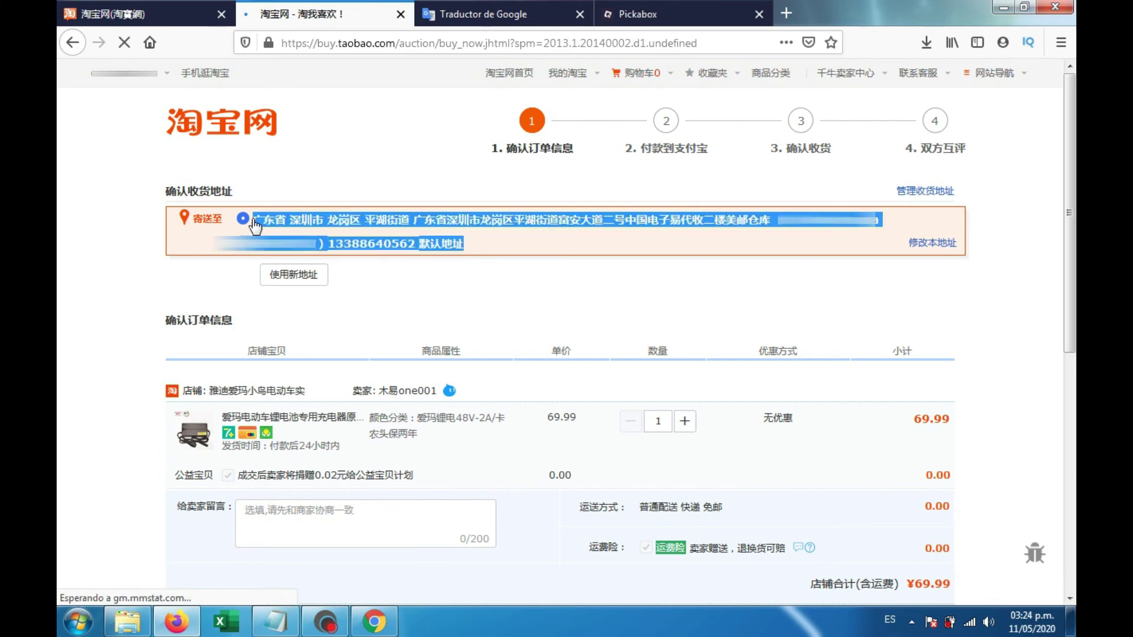
{"action": "left_click", "coordinate": [526, 238]}
{"action": "scroll", "coordinate": [871, 403], "scroll_direction": "down", "scroll_amount": 6}
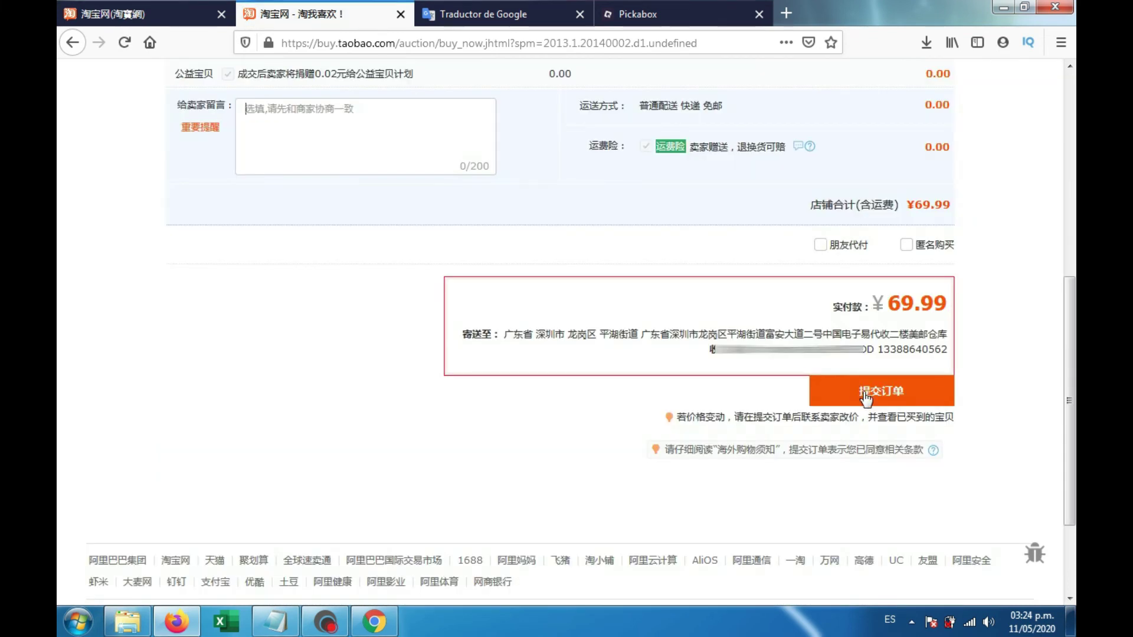
{"action": "scroll", "coordinate": [871, 403], "scroll_direction": "down", "scroll_amount": 1}
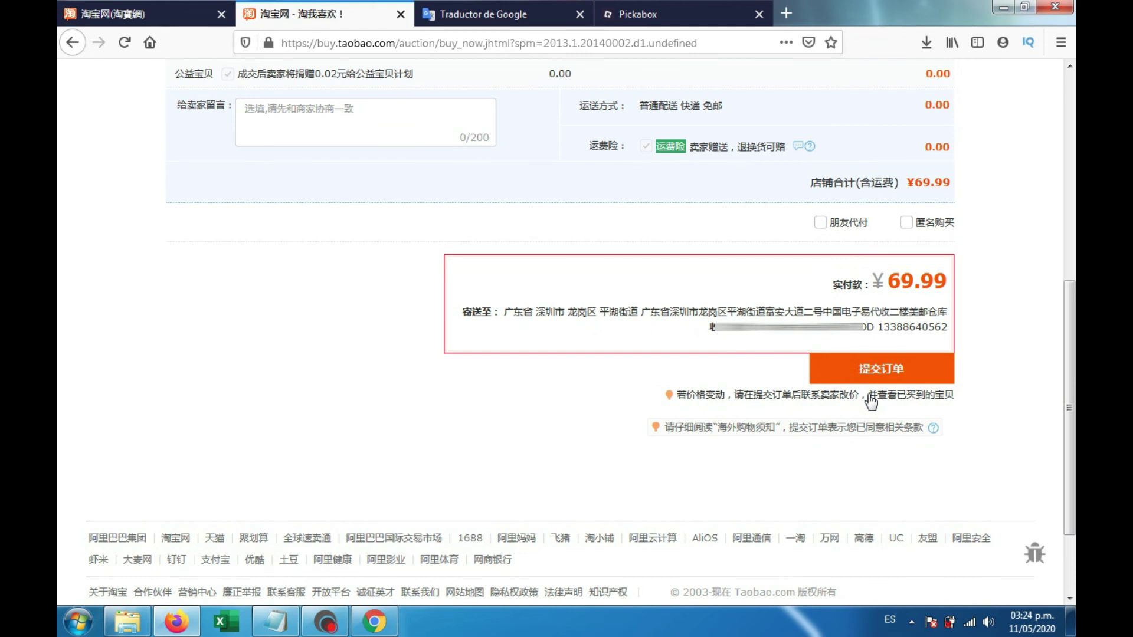
{"action": "left_click", "coordinate": [877, 370]}
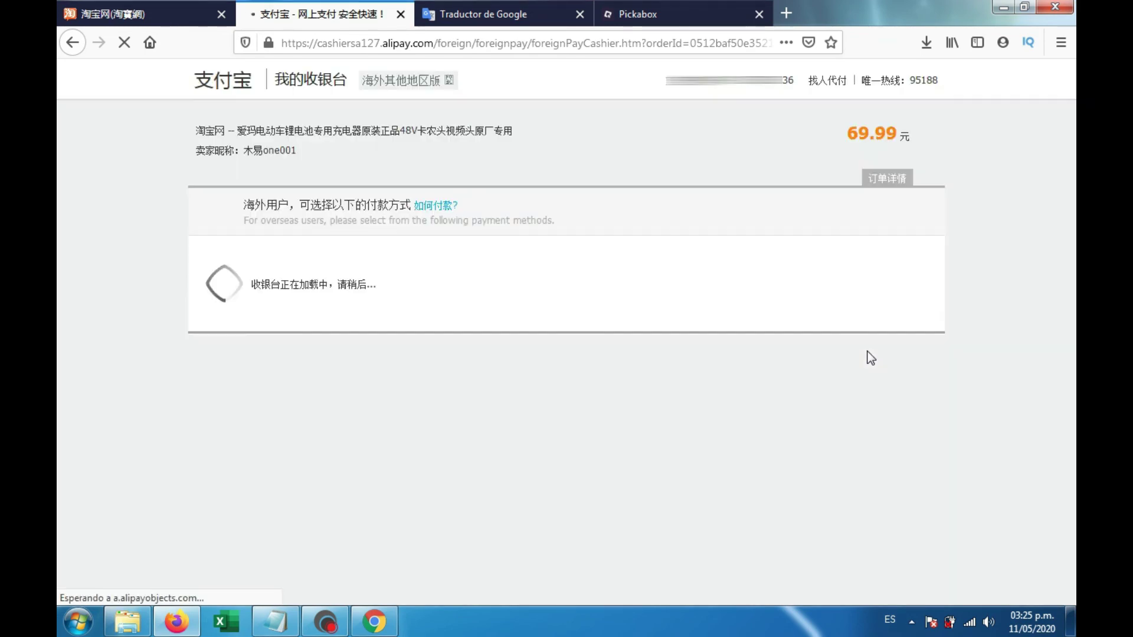
Paste the card number into 卡号 and continue to the card details form
{"action": "left_click", "coordinate": [288, 311]}
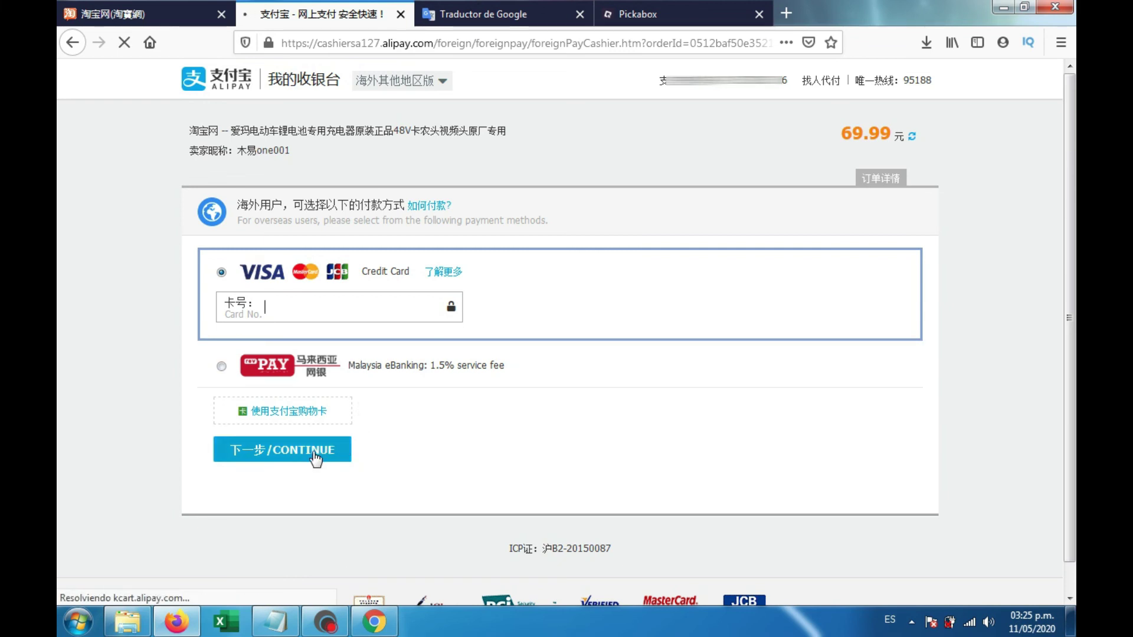
{"action": "key", "text": "ctrl+v"}
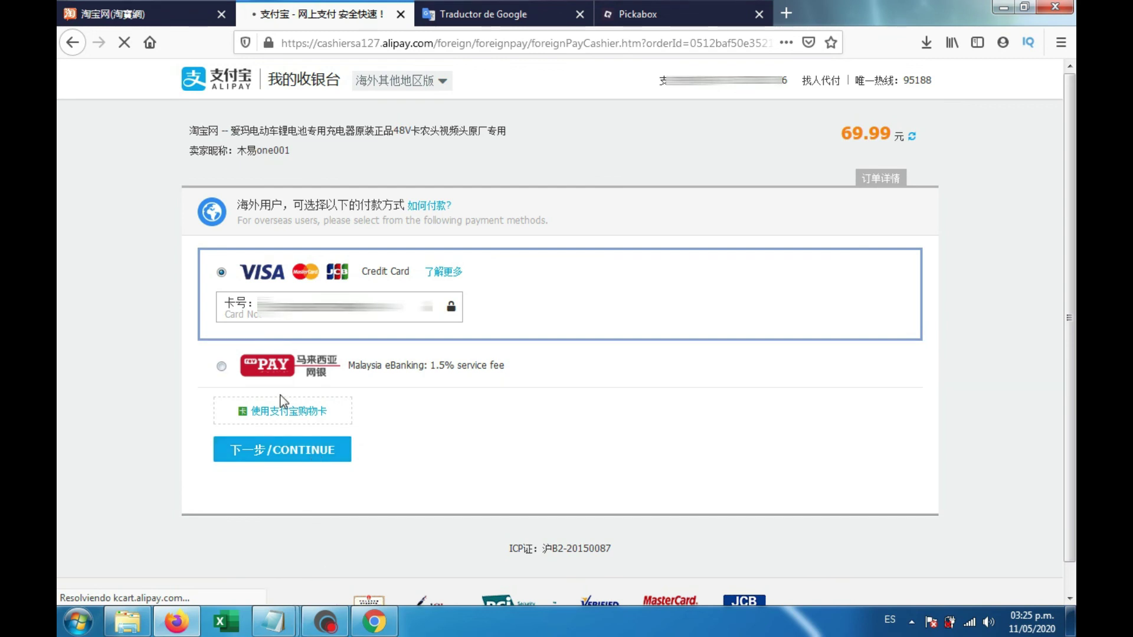
{"action": "left_click", "coordinate": [294, 454]}
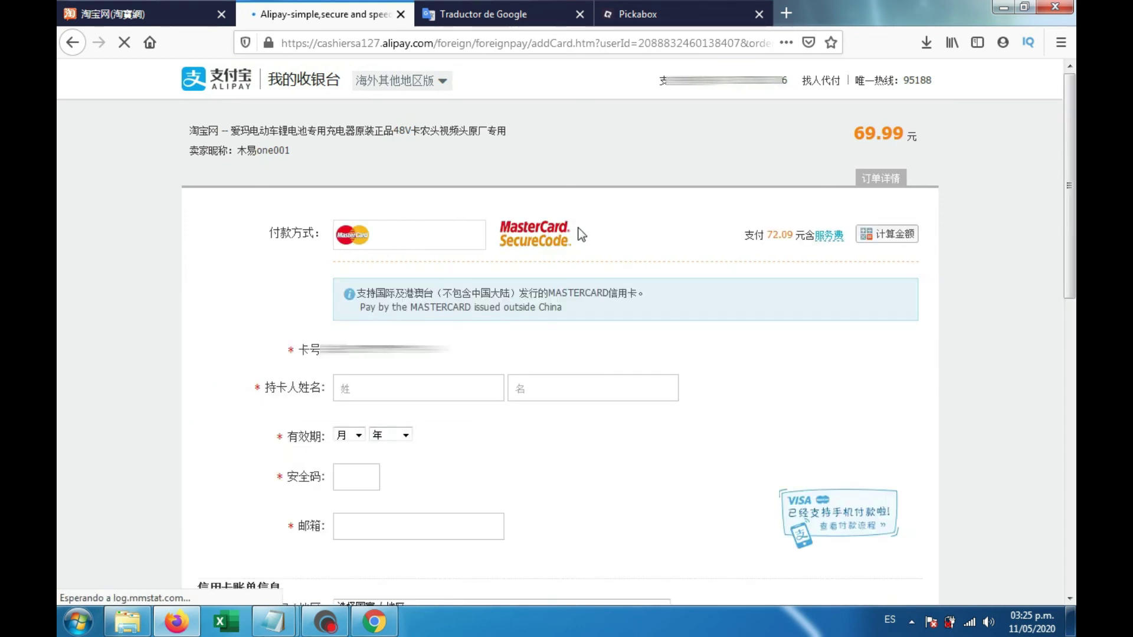
Enter the cardholder name and set the expiry to 11/2037
{"action": "left_click", "coordinate": [391, 391]}
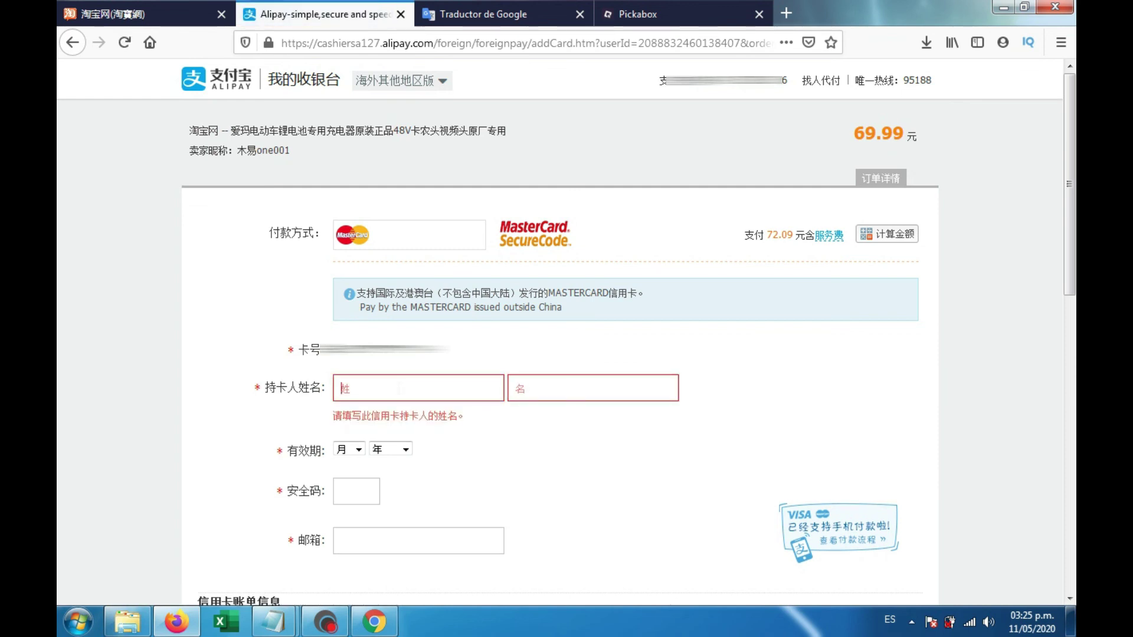
{"action": "left_click", "coordinate": [555, 387]}
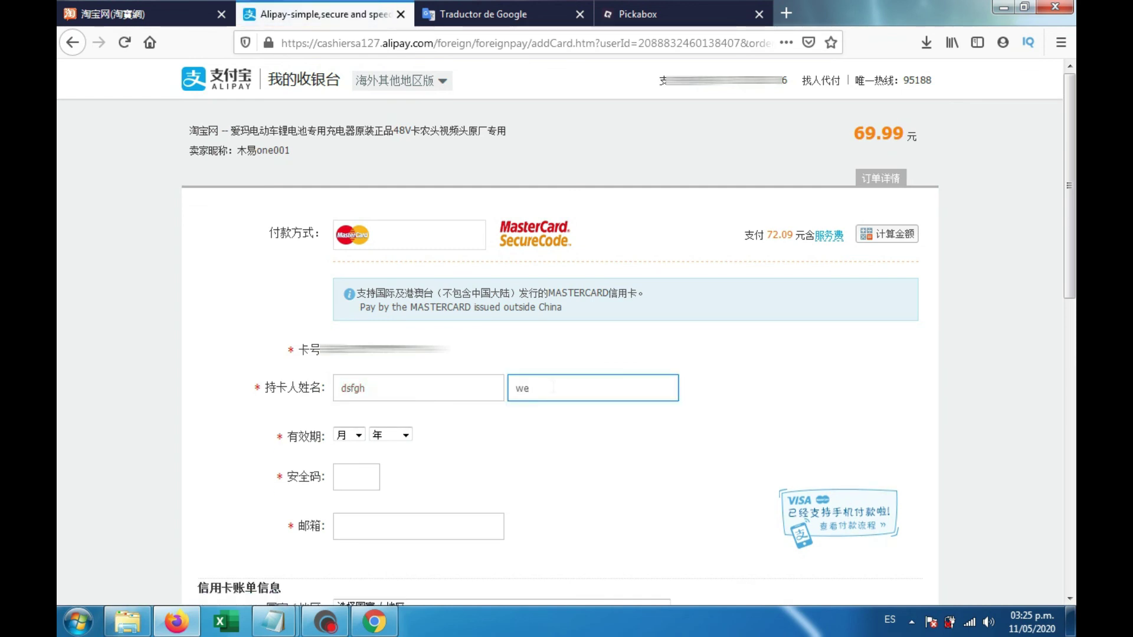
{"action": "type", "text": "werty"}
{"action": "left_click", "coordinate": [353, 434]}
{"action": "left_click", "coordinate": [352, 391]}
{"action": "left_click", "coordinate": [387, 434]}
{"action": "left_click", "coordinate": [384, 397]}
Fill in the security code and e-mail address, then review the billing section
{"action": "left_click", "coordinate": [354, 477]}
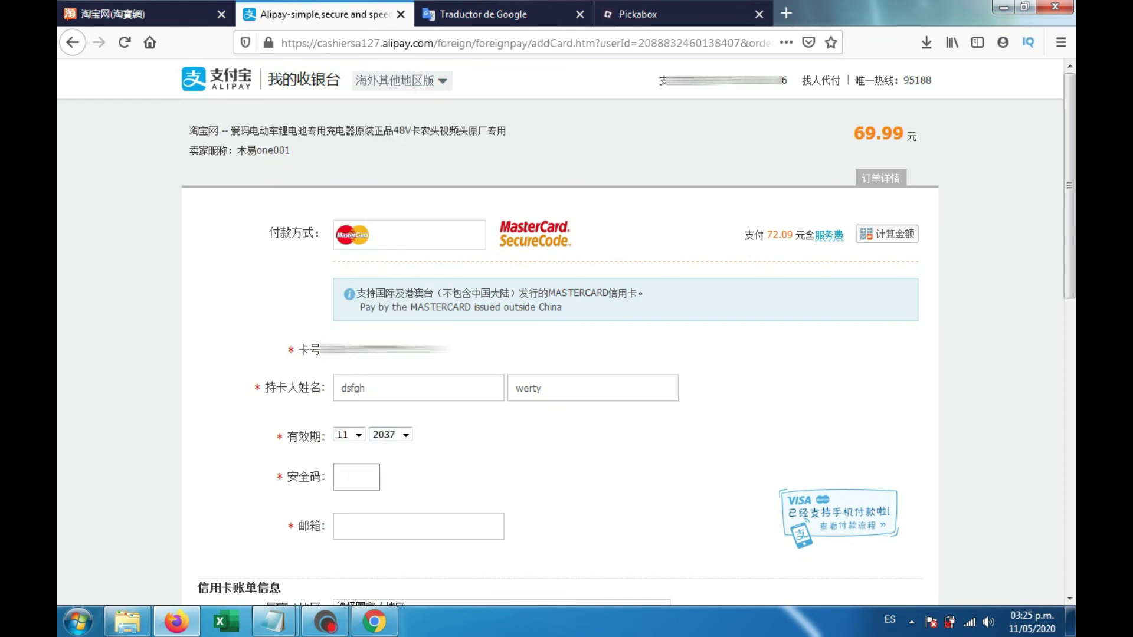
{"action": "type", "text": "ert"}
{"action": "left_click", "coordinate": [364, 522]}
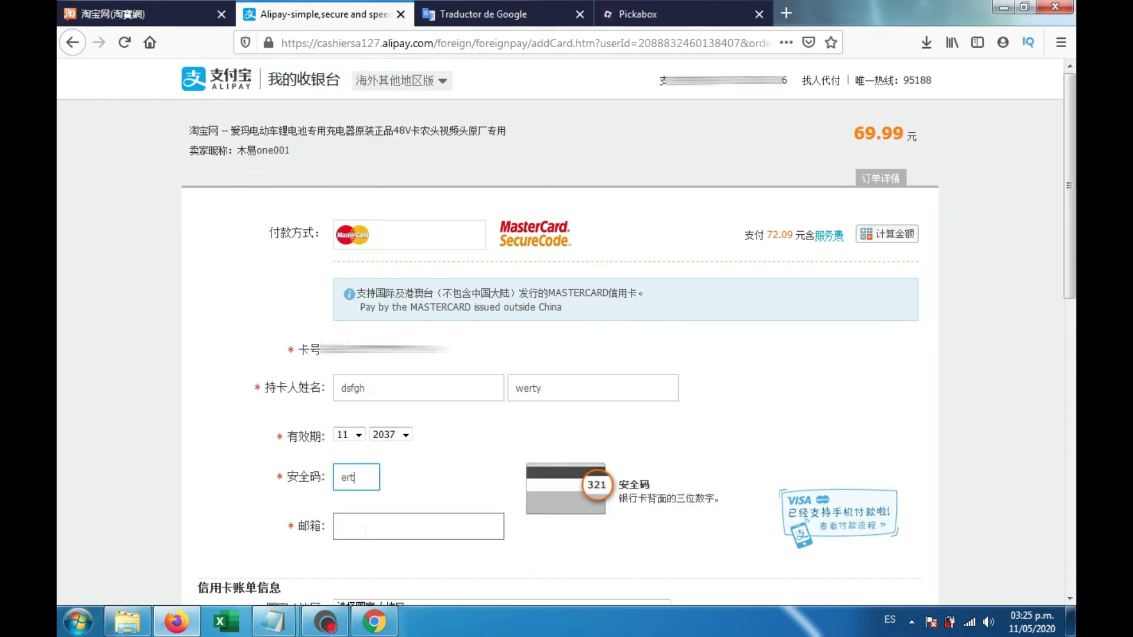
{"action": "left_click_drag", "start_coordinate": [361, 477], "coordinate": [339, 478]}
{"action": "type", "text": "123"}
{"action": "left_click", "coordinate": [389, 541]}
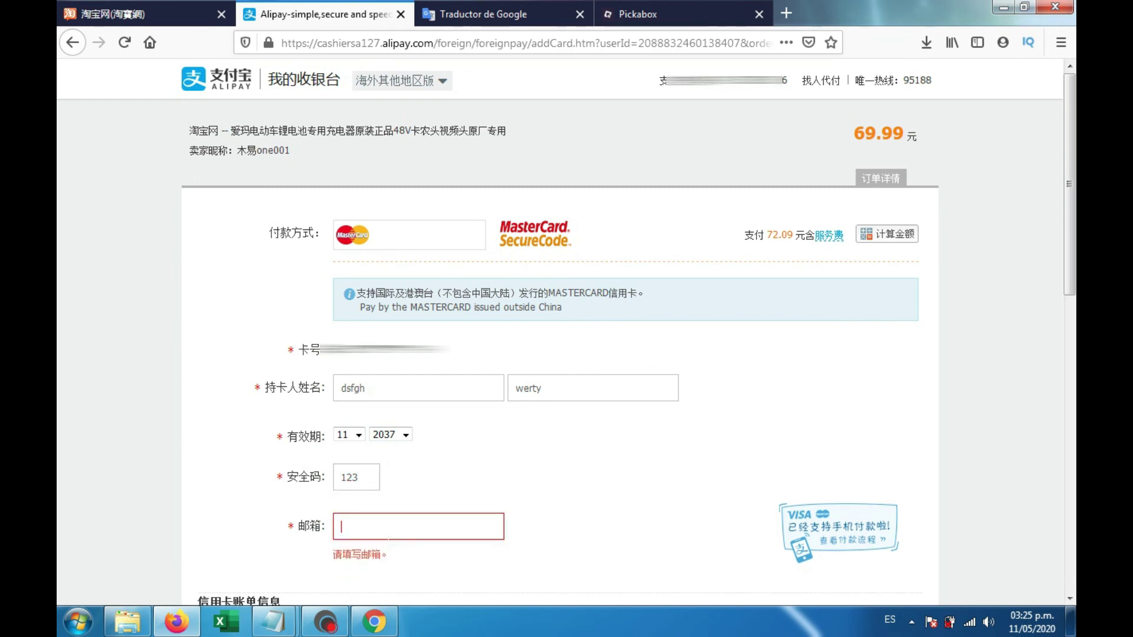
{"action": "scroll", "coordinate": [568, 466], "scroll_direction": "down", "scroll_amount": 8}
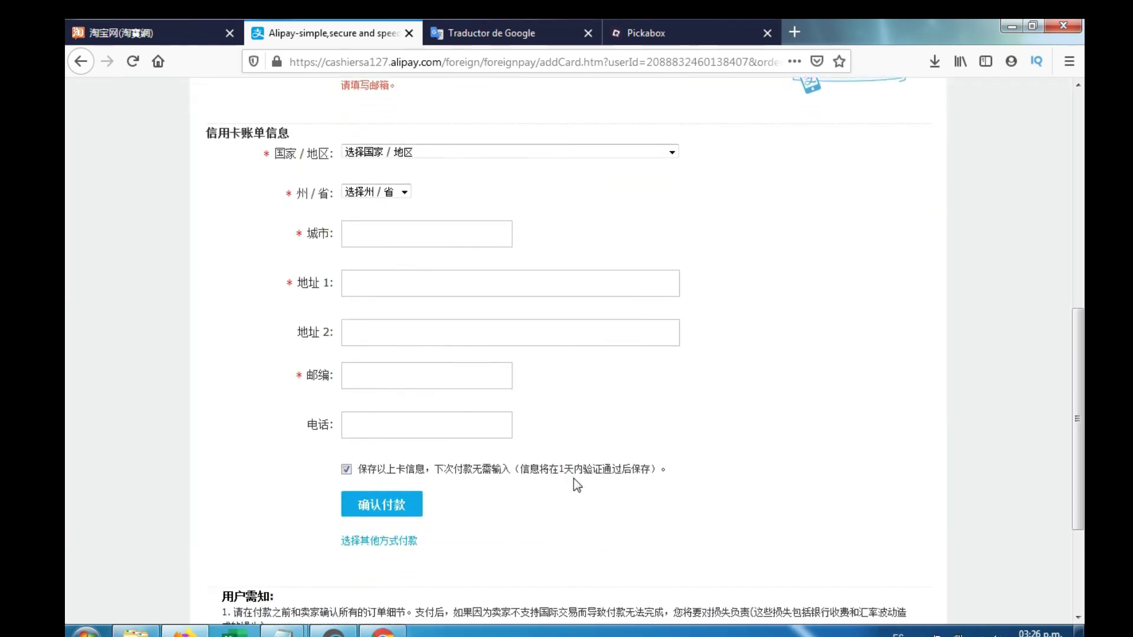
{"action": "scroll", "coordinate": [573, 479], "scroll_direction": "down", "scroll_amount": 3}
{"action": "scroll", "coordinate": [573, 479], "scroll_direction": "up", "scroll_amount": 2}
{"action": "scroll", "coordinate": [574, 479], "scroll_direction": "up", "scroll_amount": 1}
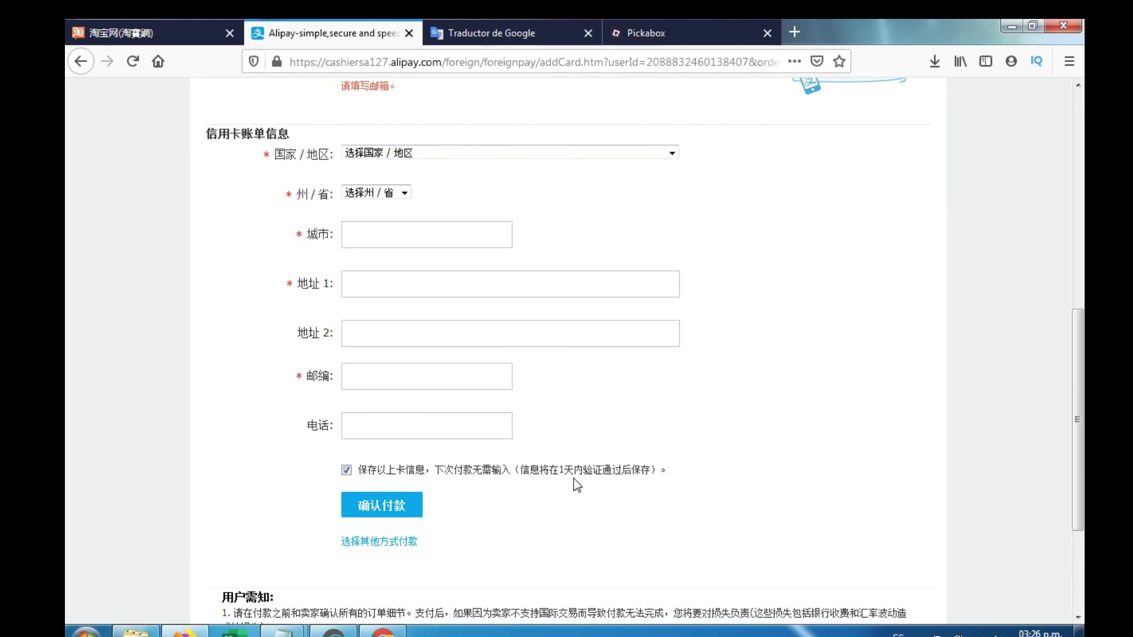
{"action": "scroll", "coordinate": [574, 479], "scroll_direction": "up", "scroll_amount": 2}
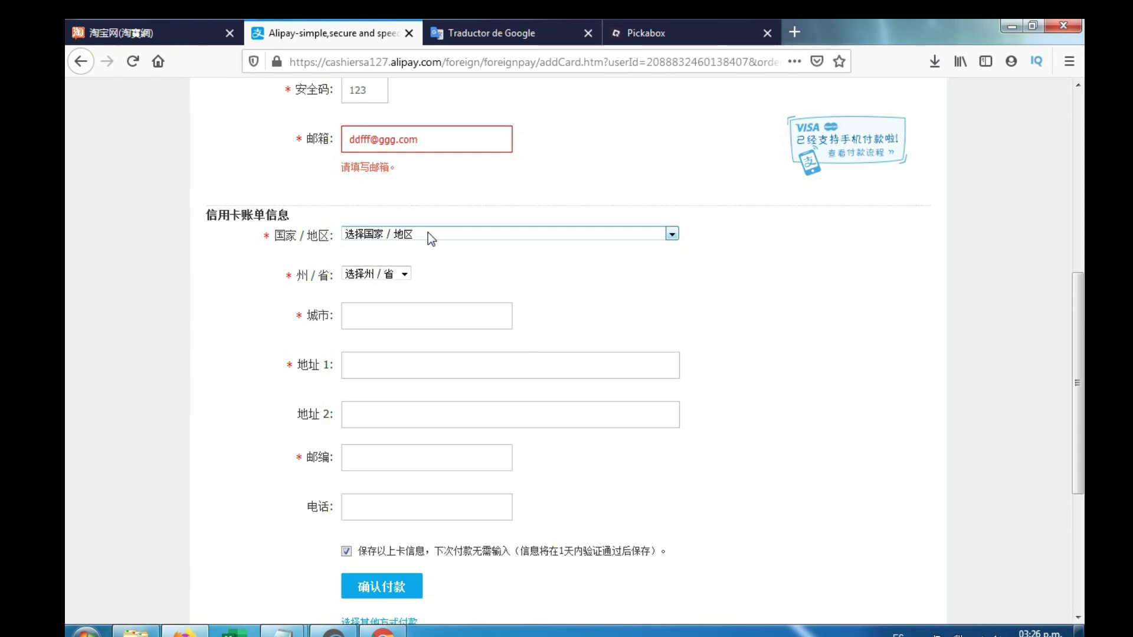
{"action": "scroll", "coordinate": [434, 281], "scroll_direction": "up", "scroll_amount": 2}
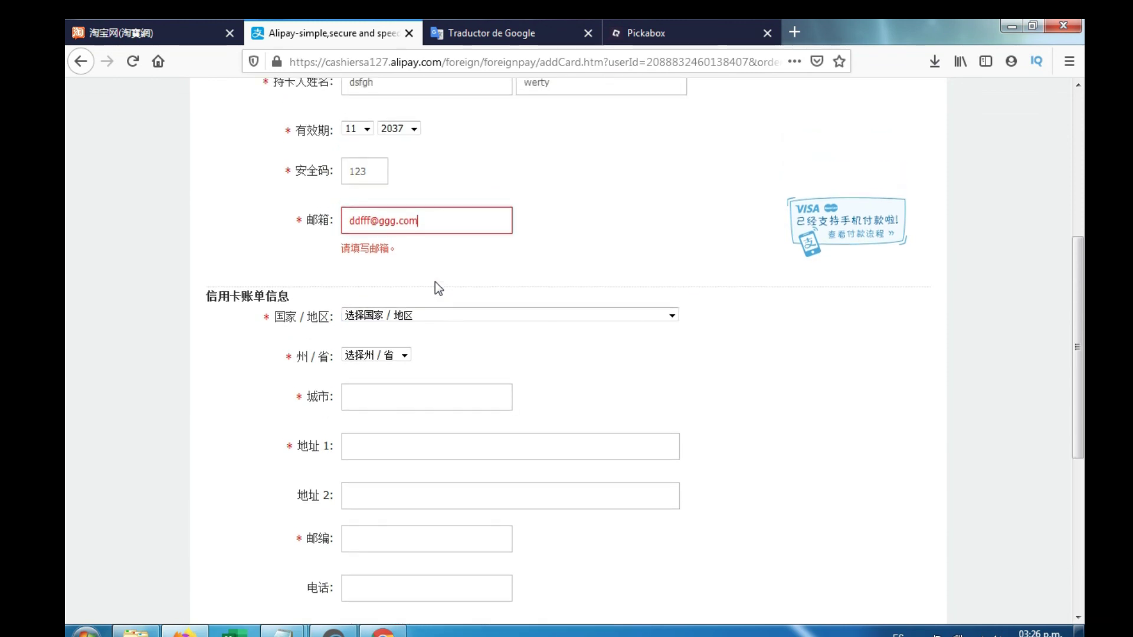